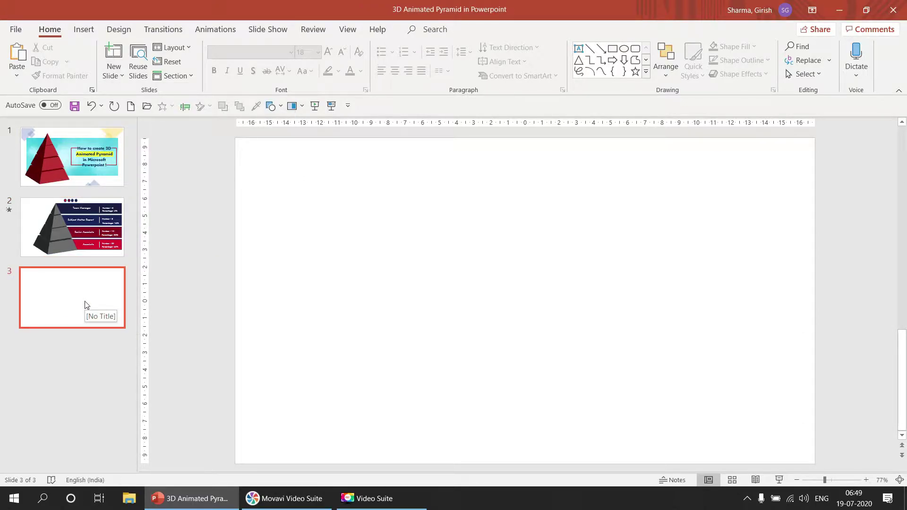
Step: Select and copy the row of four coloured circles at the top of slide 2
{"action": "key", "text": "Up"}
{"action": "left_click", "coordinate": [485, 150]}
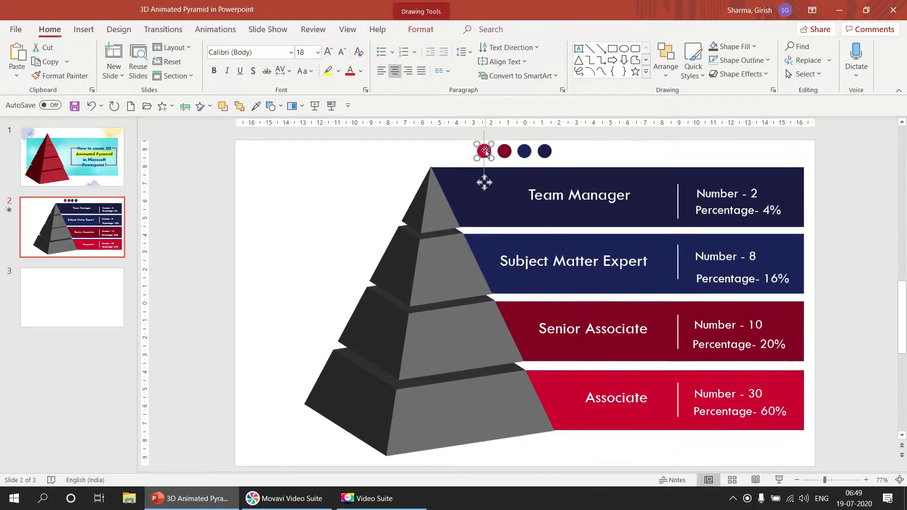
{"action": "left_click", "coordinate": [504, 151], "text": "shift"}
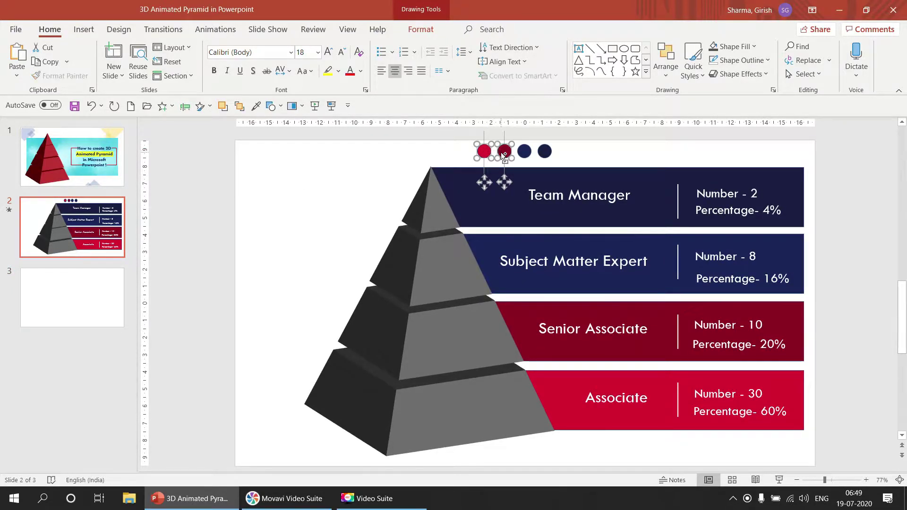
{"action": "left_click", "coordinate": [524, 151], "text": "shift"}
{"action": "left_click", "coordinate": [546, 152], "text": "shift"}
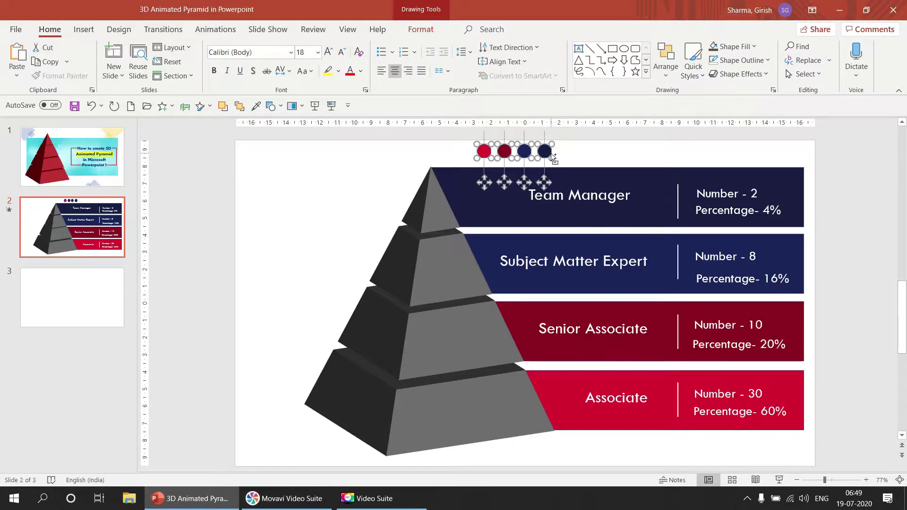
{"action": "key", "text": "ctrl+c"}
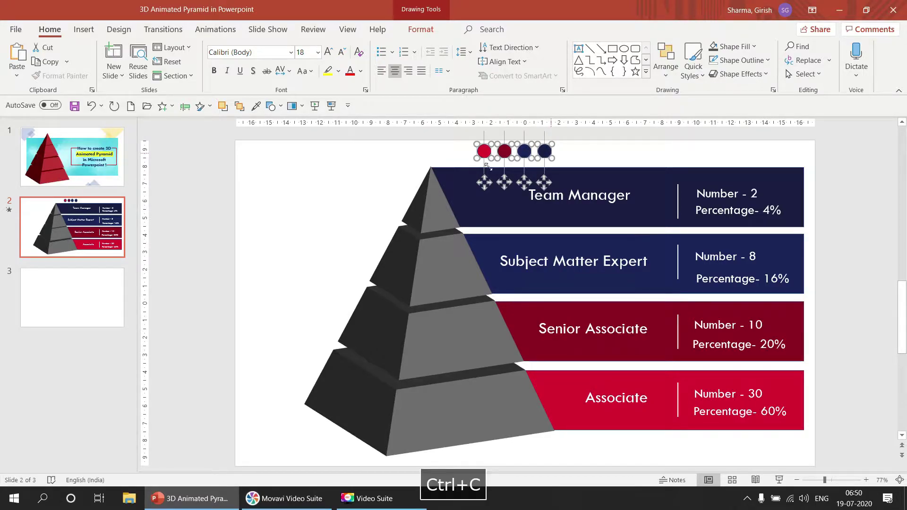
Step: Paste the four circles onto the blank slide 3
{"action": "left_click", "coordinate": [74, 277]}
{"action": "key", "text": "ctrl+v"}
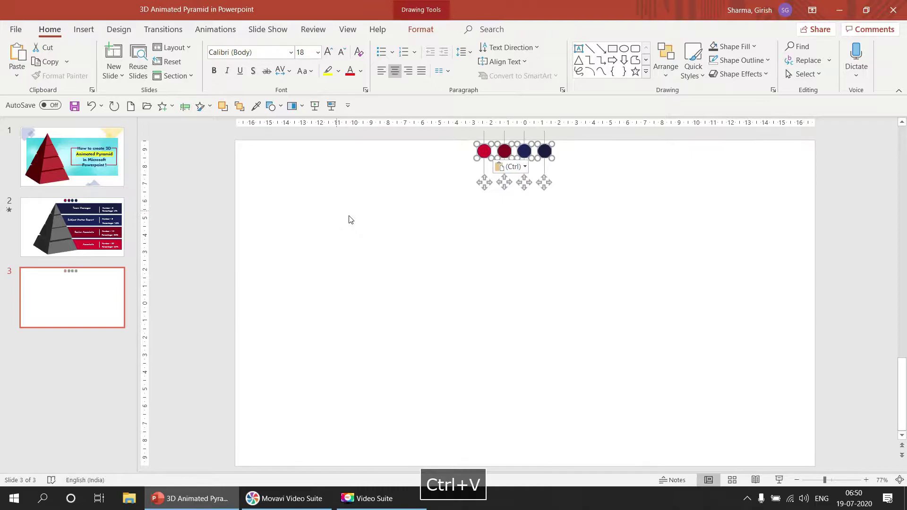
{"action": "left_click", "coordinate": [514, 283]}
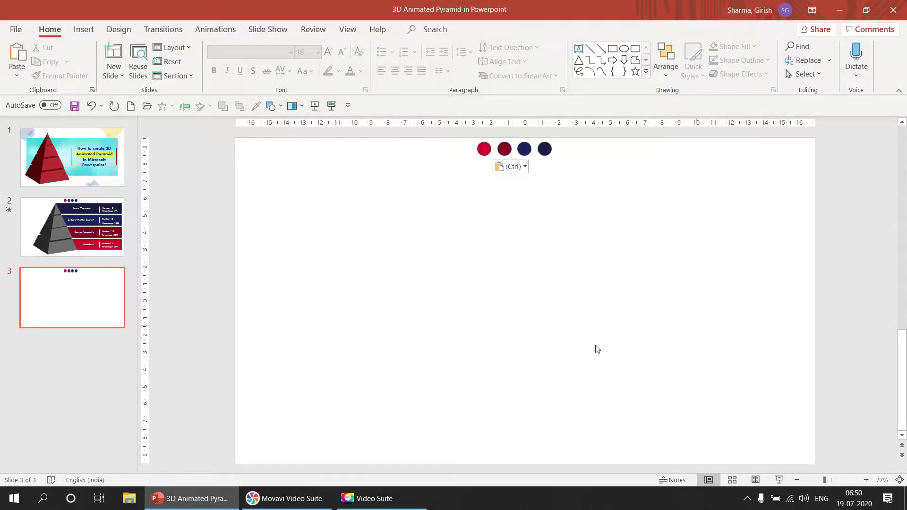
{"action": "left_click", "coordinate": [89, 30]}
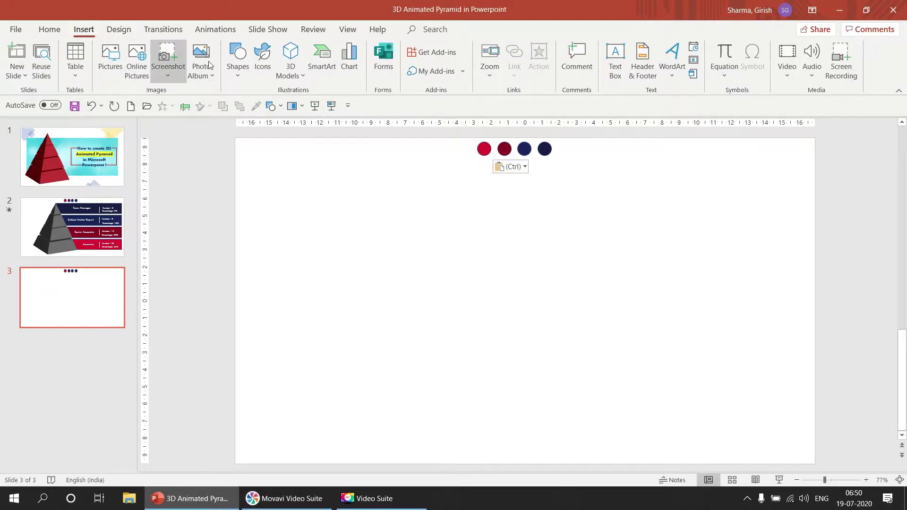
Step: Draw a rectangle on the left side of slide 3
{"action": "left_click", "coordinate": [236, 74]}
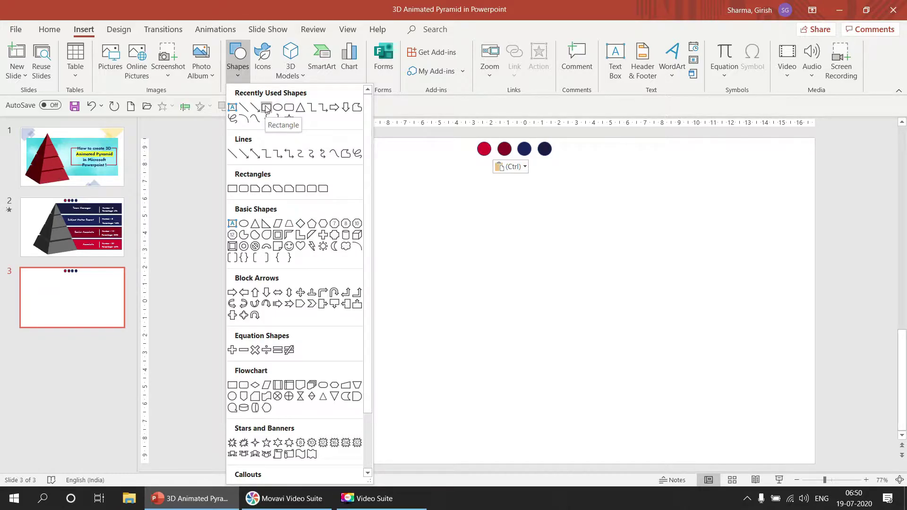
{"action": "left_click", "coordinate": [267, 108]}
{"action": "mouse_move", "coordinate": [318, 212]}
{"action": "left_mouse_down"}
{"action": "mouse_move", "coordinate": [367, 225]}
{"action": "mouse_move", "coordinate": [367, 264]}
{"action": "left_mouse_up"}
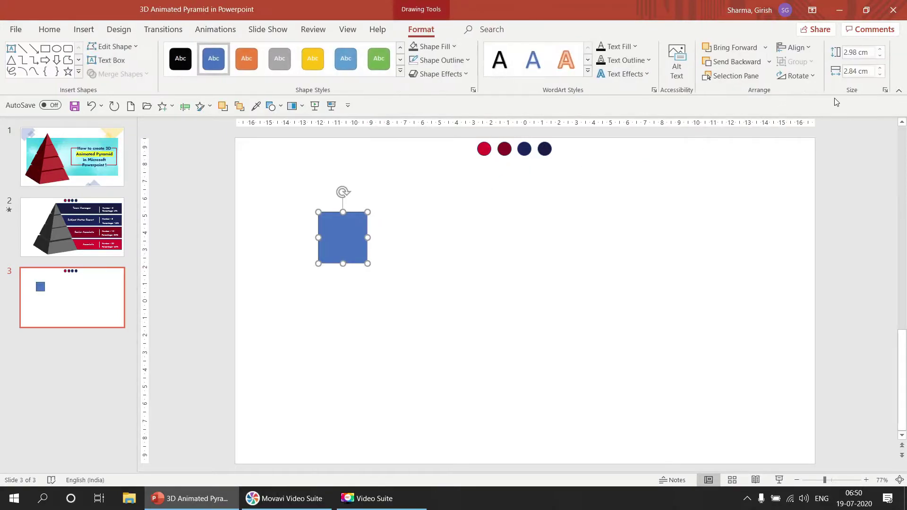
Step: Size the rectangle to 1 × 1 inch (2.54 cm) and give it no outline
{"action": "left_click", "coordinate": [871, 53]}
{"action": "type", "text": "1"}
{"action": "key", "text": "Tab"}
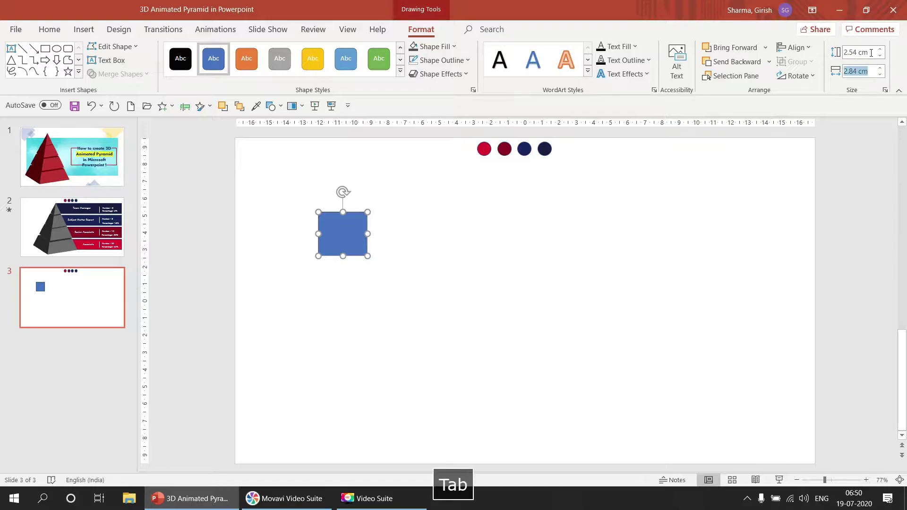
{"action": "type", "text": "1"}
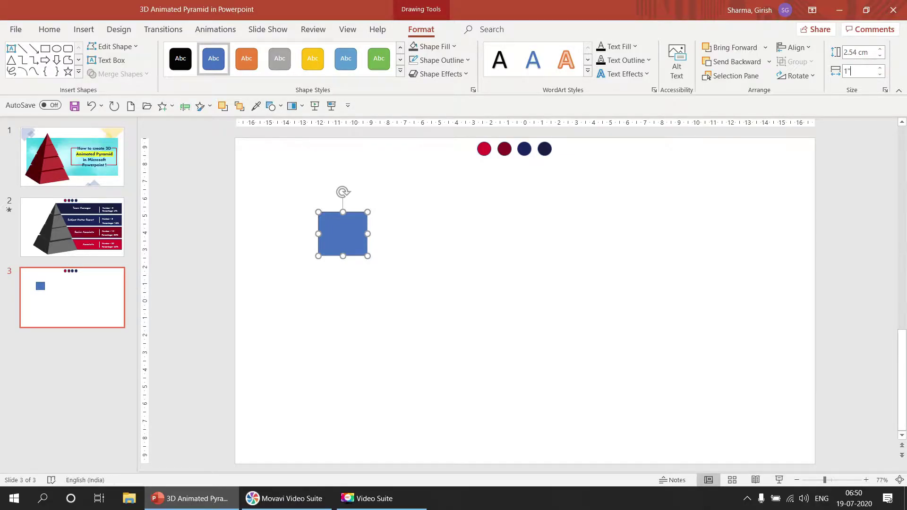
{"action": "type", "text": "\""}
{"action": "left_click", "coordinate": [872, 53]}
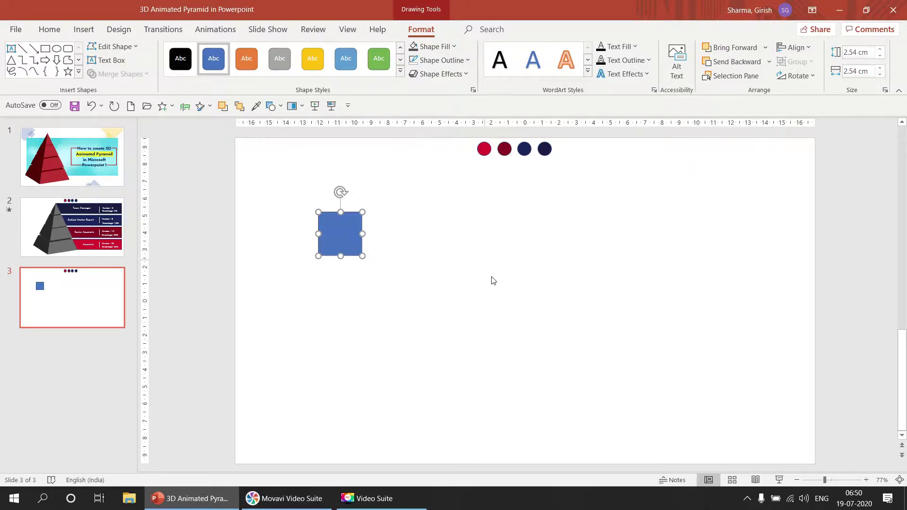
{"action": "left_click", "coordinate": [466, 60]}
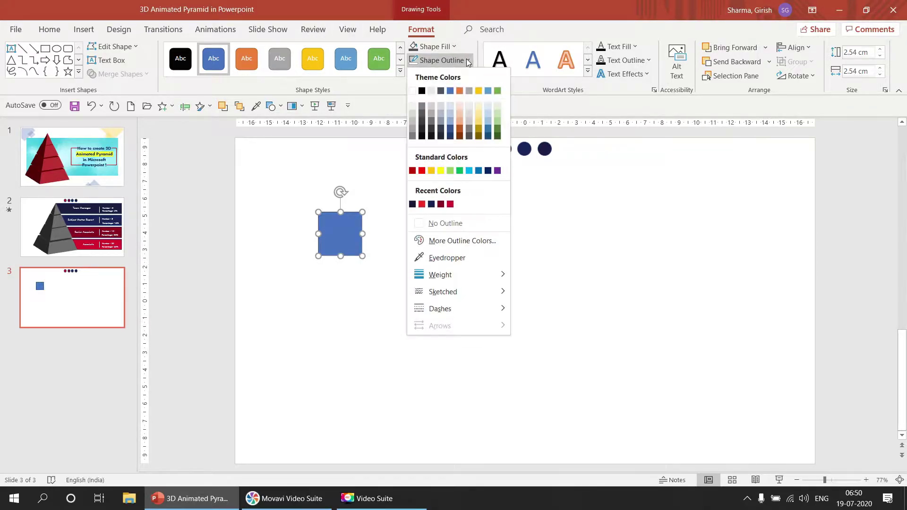
{"action": "left_click", "coordinate": [443, 227]}
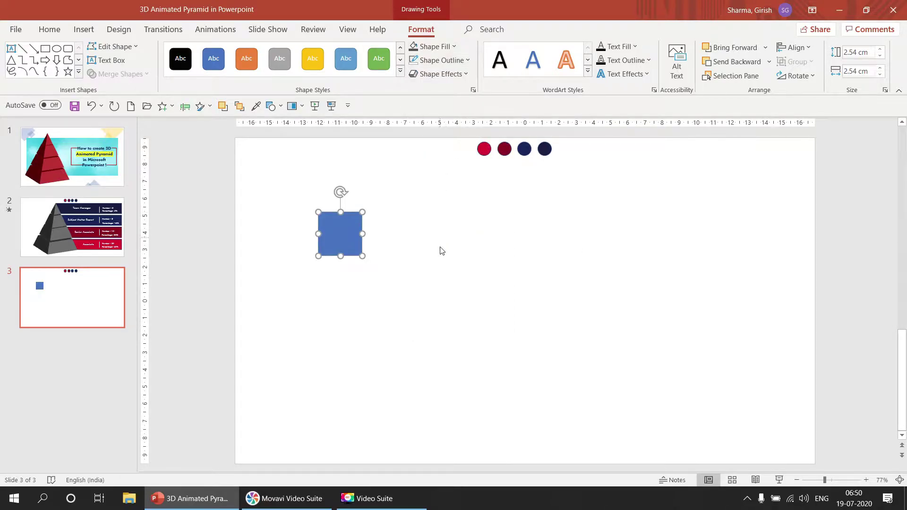
Step: Apply the Off Axis 1: Top 3-D rotation preset to the square in Format Shape
{"action": "right_click", "coordinate": [345, 235]}
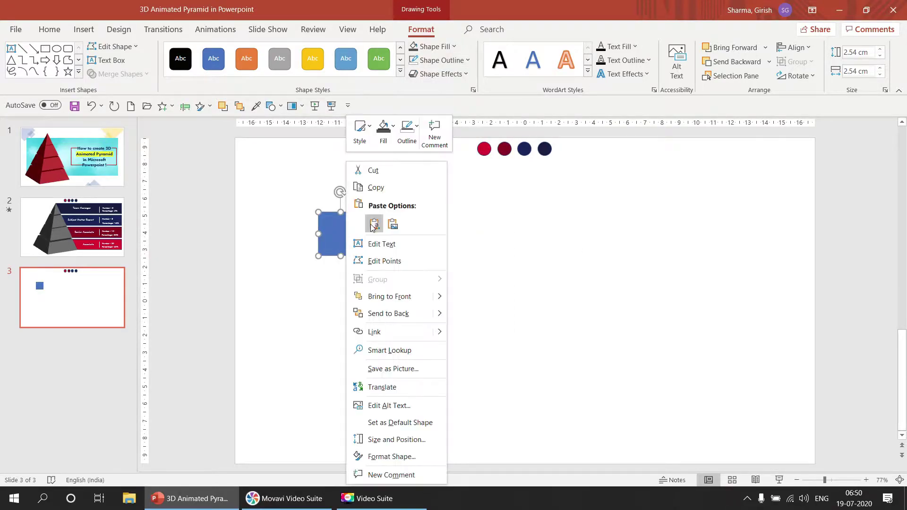
{"action": "left_click", "coordinate": [401, 457]}
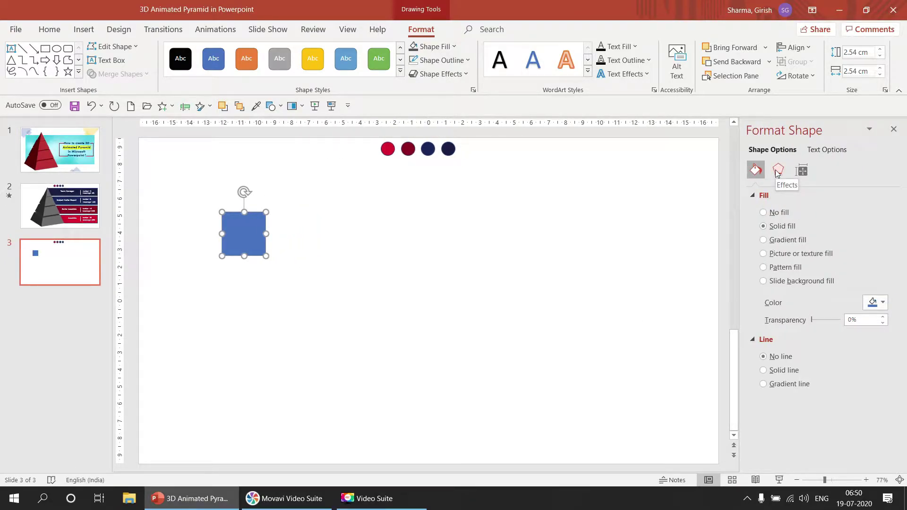
{"action": "left_click", "coordinate": [777, 171]}
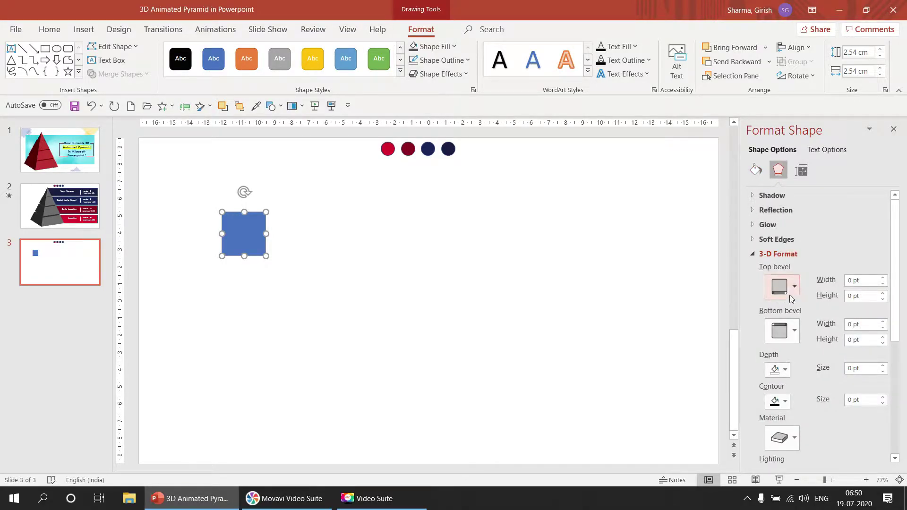
{"action": "left_click", "coordinate": [751, 254]}
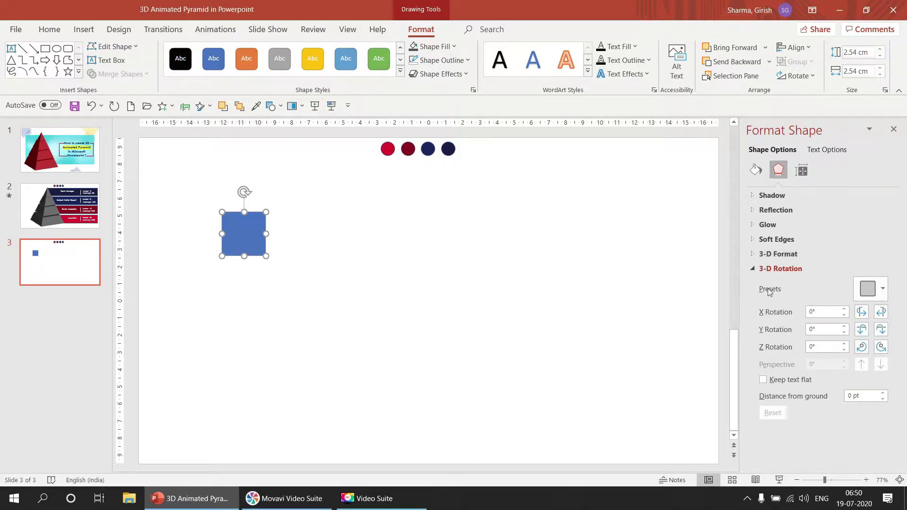
{"action": "left_click", "coordinate": [881, 289]}
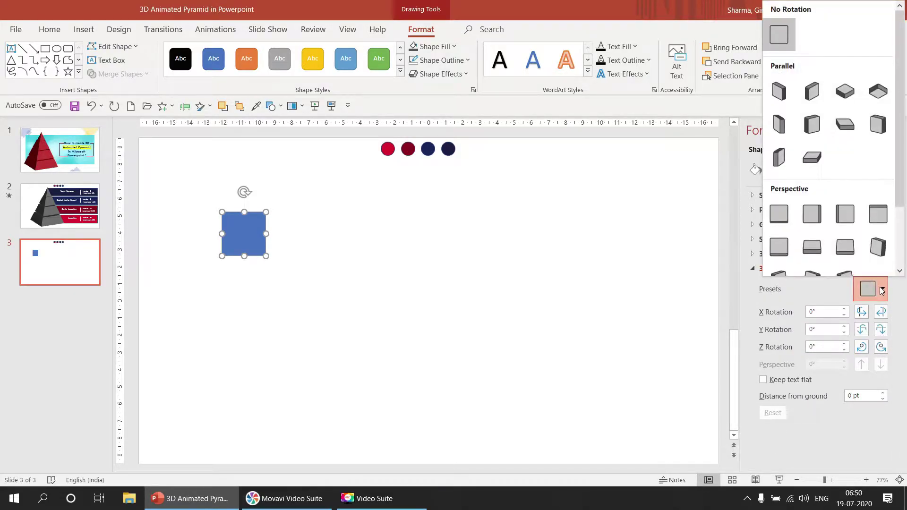
{"action": "left_click", "coordinate": [844, 125]}
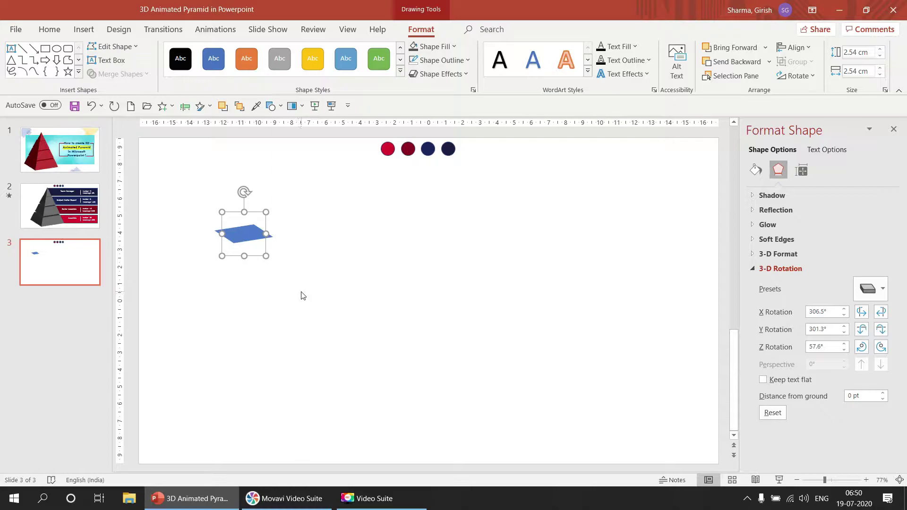
Step: Give the square an Angle top bevel with a width of 36 pt
{"action": "left_click", "coordinate": [753, 255]}
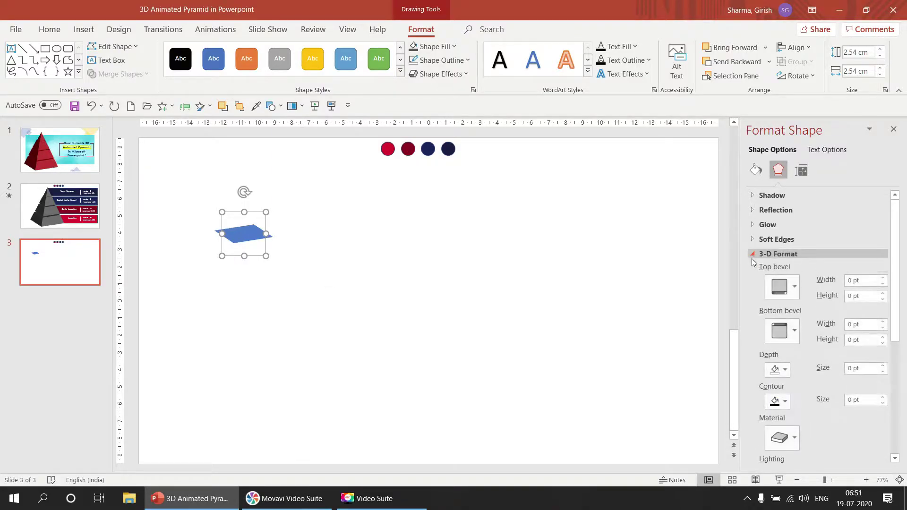
{"action": "left_click", "coordinate": [795, 287]}
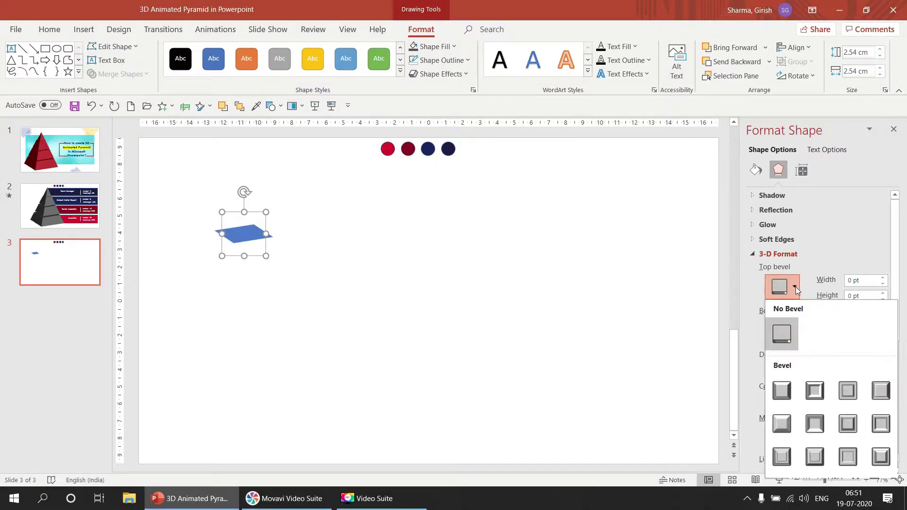
{"action": "left_click", "coordinate": [783, 419]}
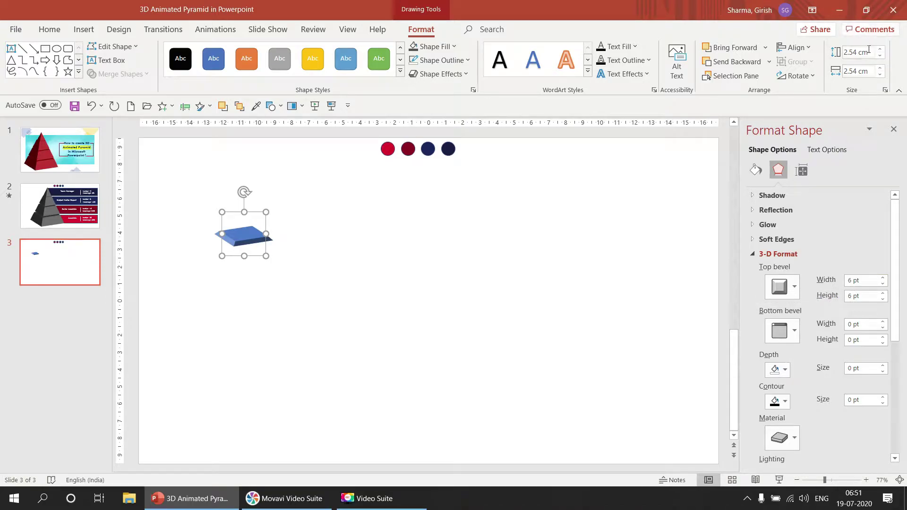
{"action": "left_click", "coordinate": [863, 284]}
{"action": "left_click_drag", "start_coordinate": [865, 281], "coordinate": [834, 281]}
{"action": "type", "text": "36"}
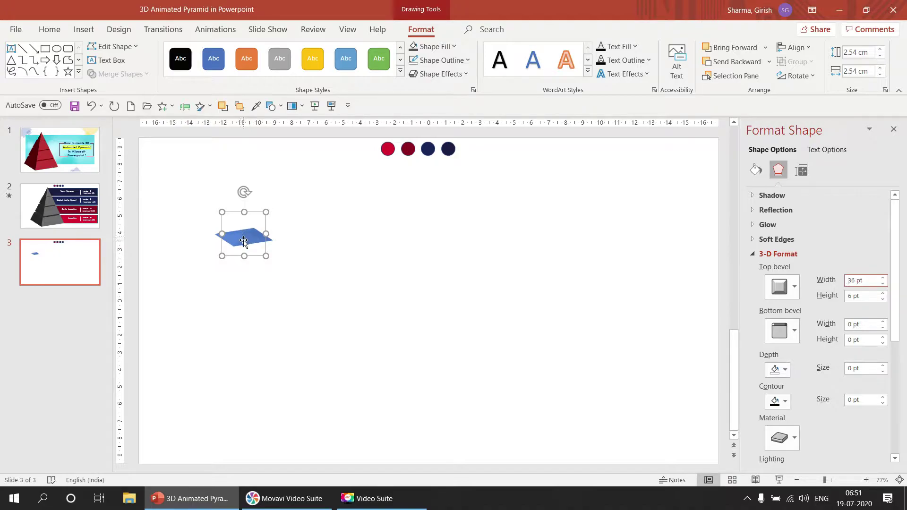
Step: Set the top bevel height to 100 pt, correcting the mistyped 99
{"action": "left_click", "coordinate": [867, 294]}
{"action": "left_click_drag", "start_coordinate": [867, 294], "coordinate": [788, 283]}
{"action": "type", "text": "99"}
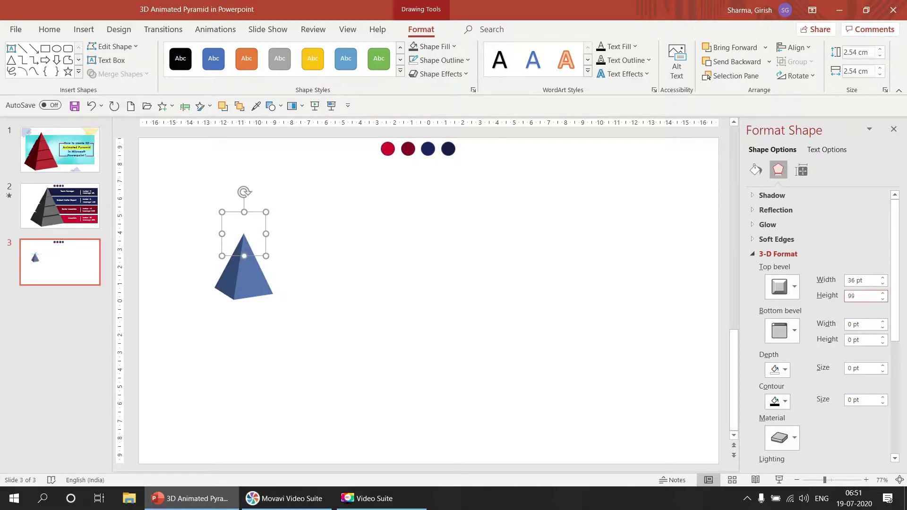
{"action": "left_click_drag", "start_coordinate": [867, 295], "coordinate": [757, 289]}
{"action": "key", "text": "End"}
{"action": "key", "text": "Insert"}
{"action": "key", "text": "BackSpace"}
{"action": "key", "text": "BackSpace"}
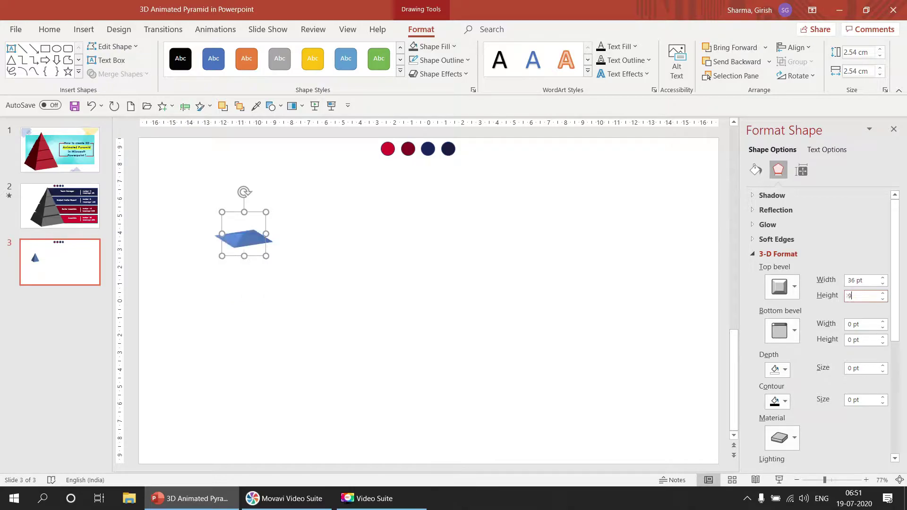
{"action": "type", "text": "1"}
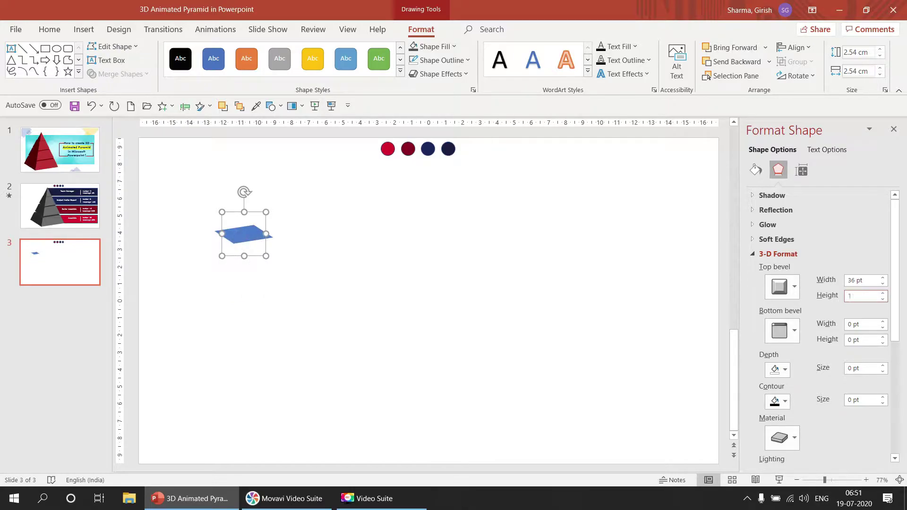
{"action": "type", "text": "00"}
{"action": "left_click", "coordinate": [404, 289]}
{"action": "left_click", "coordinate": [239, 267]}
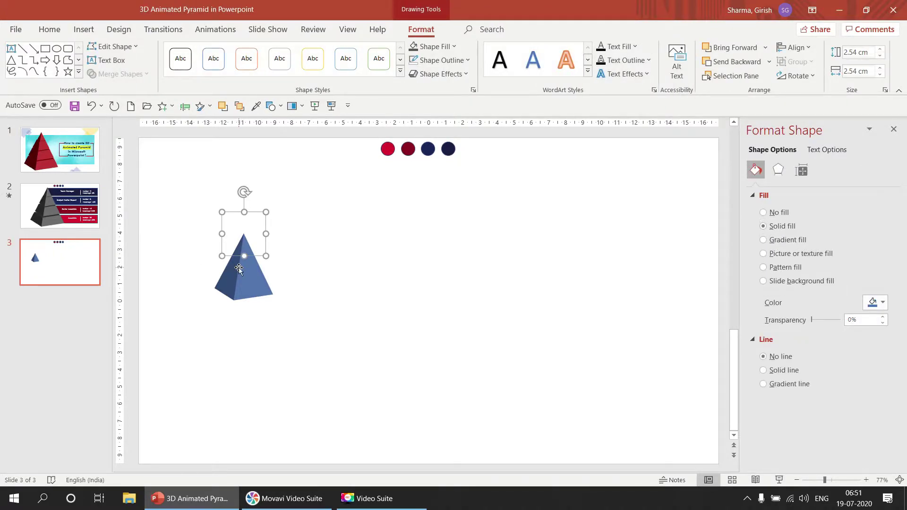
{"action": "left_click", "coordinate": [778, 171]}
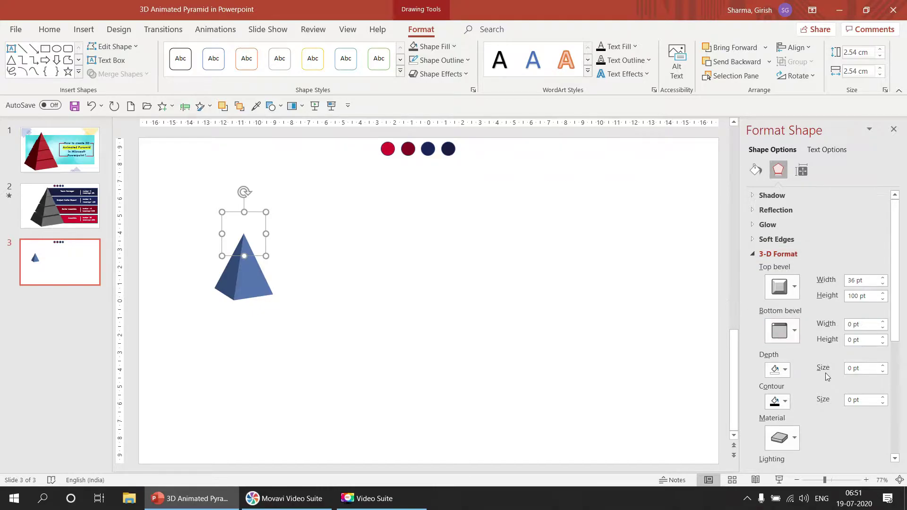
Step: Set the pyramid's material to the Dark Edge special effect
{"action": "left_click_drag", "start_coordinate": [896, 218], "coordinate": [903, 299]}
{"action": "left_click", "coordinate": [797, 282]}
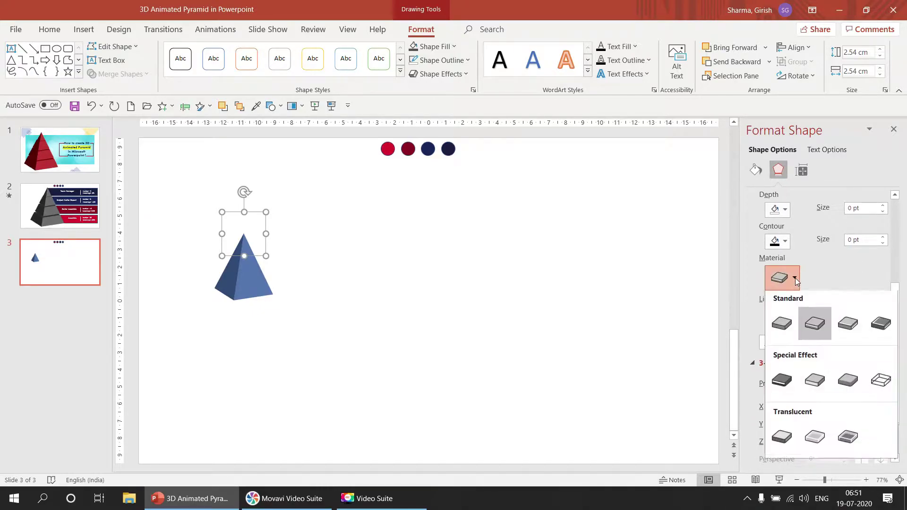
{"action": "left_click", "coordinate": [780, 378]}
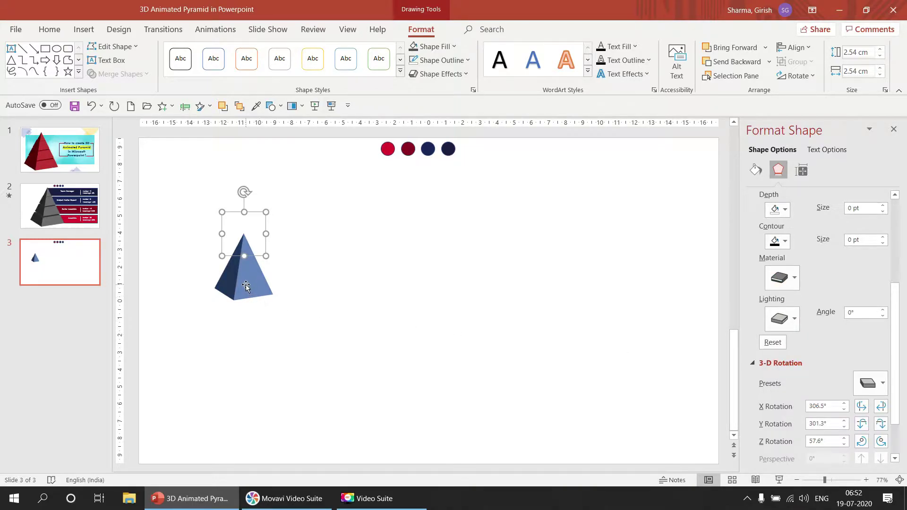
{"action": "scroll", "coordinate": [821, 262], "scroll_direction": "down", "scroll_amount": 1}
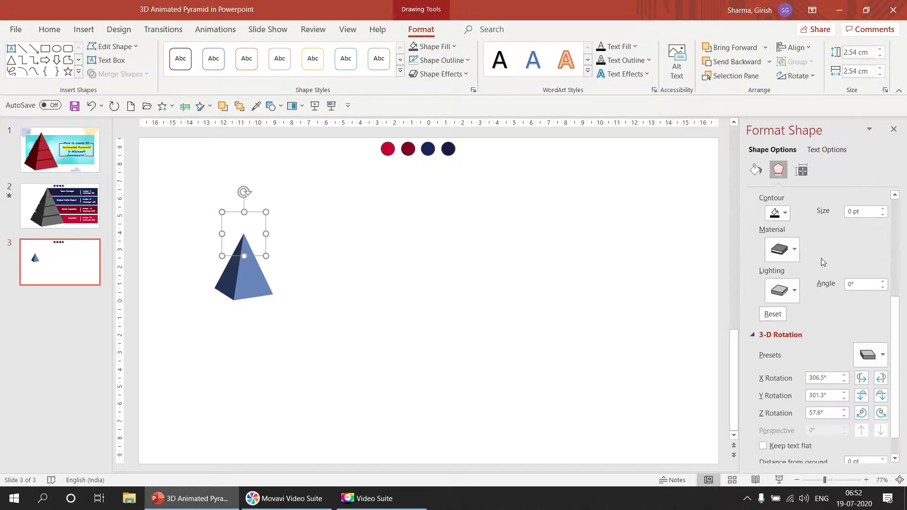
{"action": "left_click", "coordinate": [795, 248]}
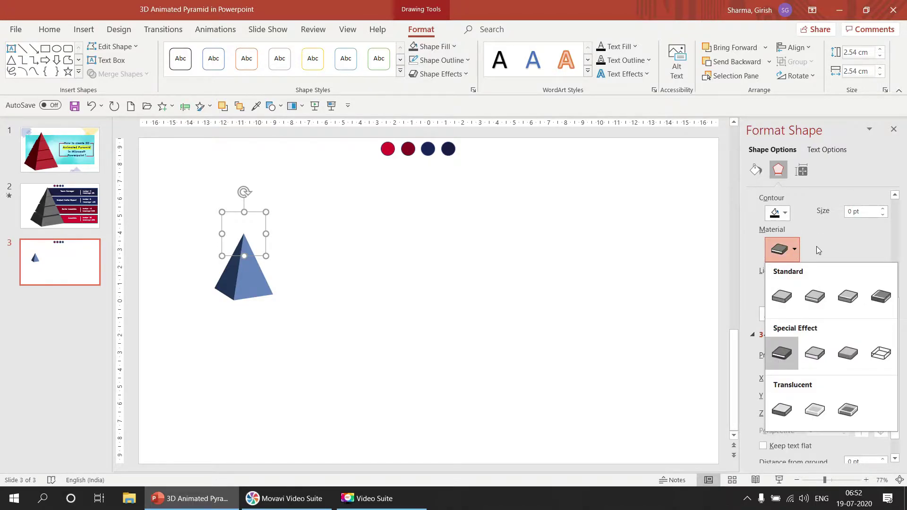
{"action": "left_click", "coordinate": [816, 246]}
{"action": "left_click", "coordinate": [795, 289]}
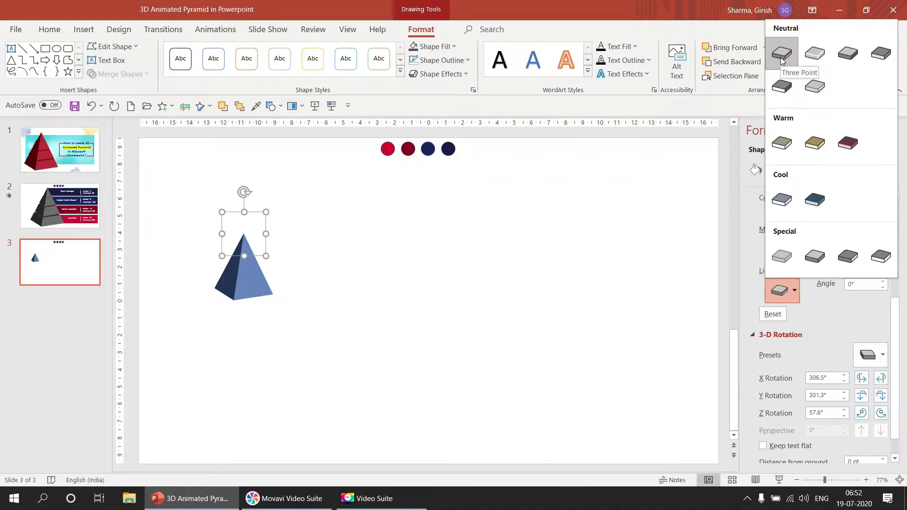
{"action": "left_click", "coordinate": [521, 305]}
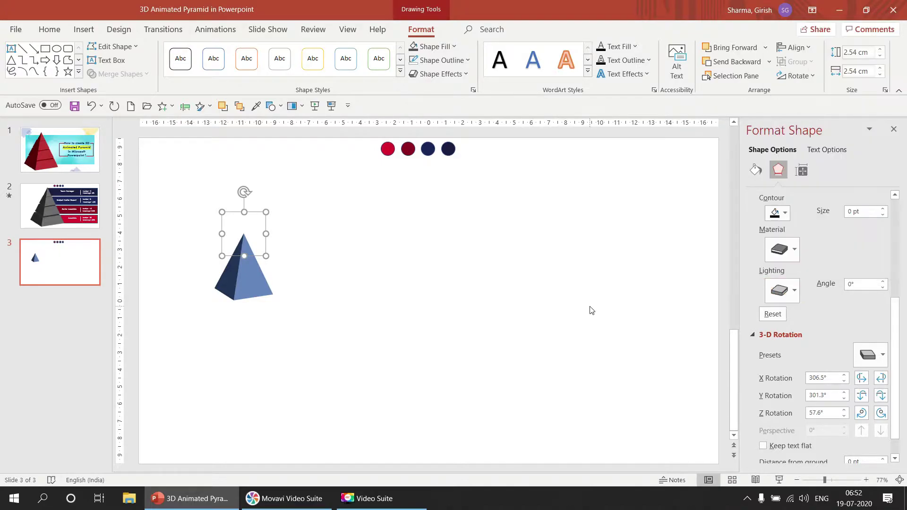
Step: Drag the pyramid up to the top-left, level with the coloured circles
{"action": "left_click", "coordinate": [591, 310]}
{"action": "left_click", "coordinate": [239, 265]}
{"action": "left_click_drag", "start_coordinate": [239, 264], "coordinate": [276, 217]}
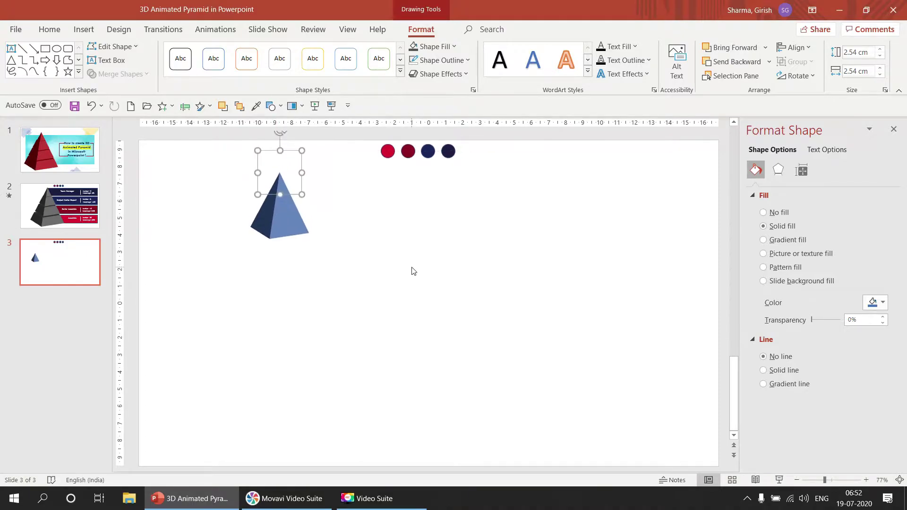
{"action": "left_click", "coordinate": [413, 271]}
{"action": "left_click", "coordinate": [281, 212]}
Step: Fill the pyramid with Gray, Accent 3, Darker 50%
{"action": "left_click", "coordinate": [458, 49]}
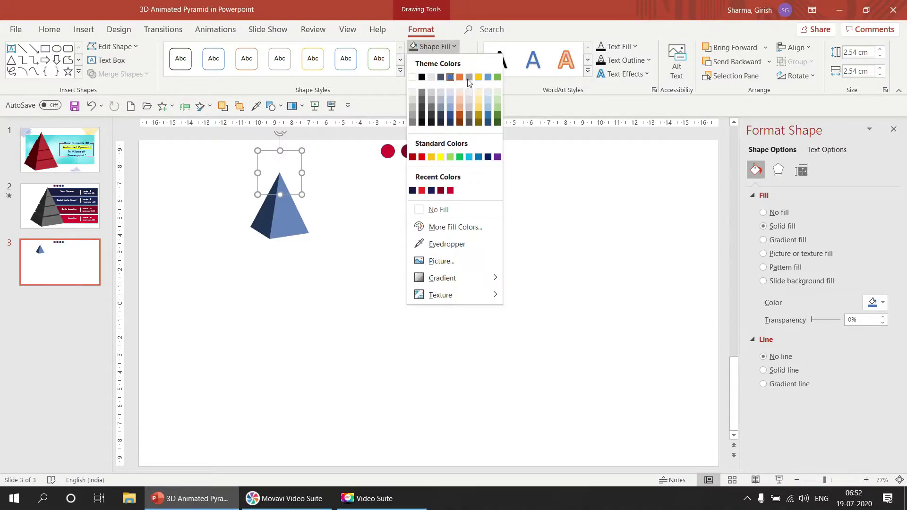
{"action": "left_click", "coordinate": [469, 124]}
{"action": "left_click", "coordinate": [470, 258]}
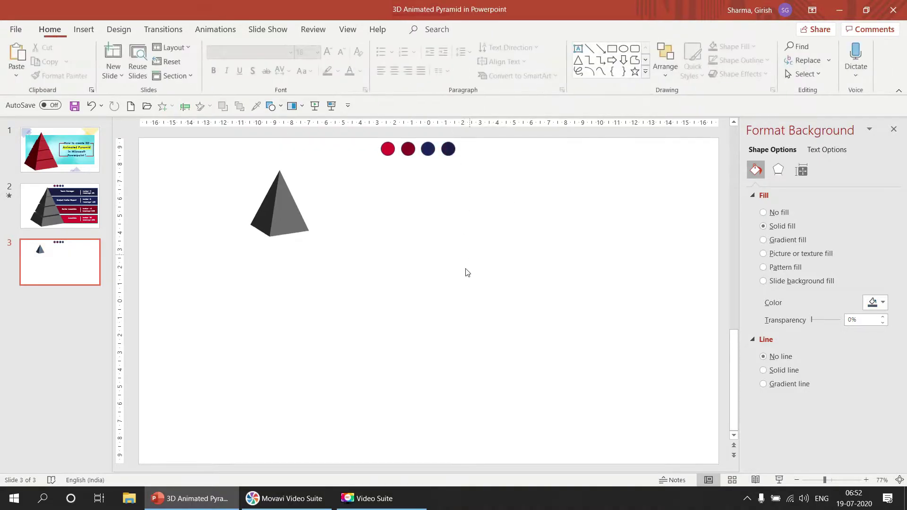
{"action": "left_click", "coordinate": [292, 206]}
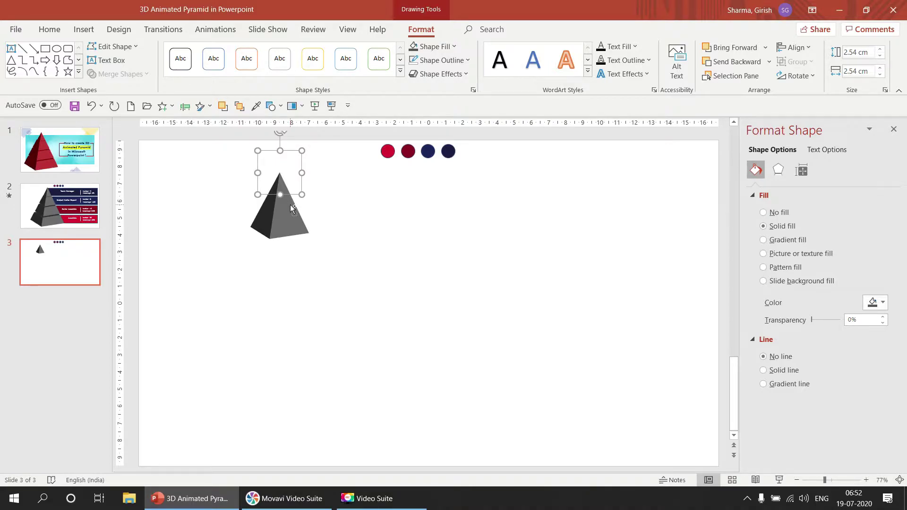
Step: Duplicate the grey pyramid and nudge the copy slightly down and right
{"action": "key", "text": "ctrl+d"}
{"action": "mouse_move", "coordinate": [301, 228]}
{"action": "left_mouse_down"}
{"action": "mouse_move", "coordinate": [346, 235]}
{"action": "mouse_move", "coordinate": [311, 241]}
{"action": "left_mouse_up"}
{"action": "right_click", "coordinate": [311, 241]}
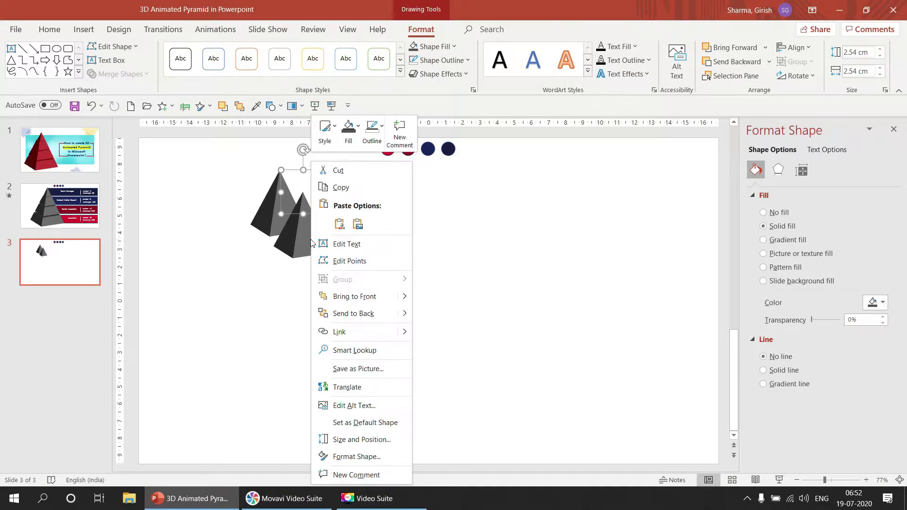
Step: Resize the copy to 2.1 cm high and 5.33 cm wide, making a flat-topped tier
{"action": "left_click", "coordinate": [859, 53]}
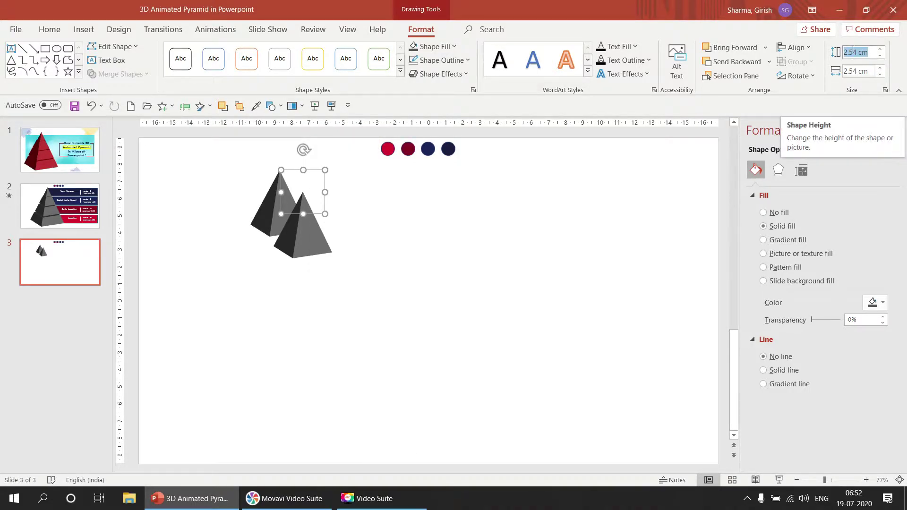
{"action": "type", "text": "2.1"}
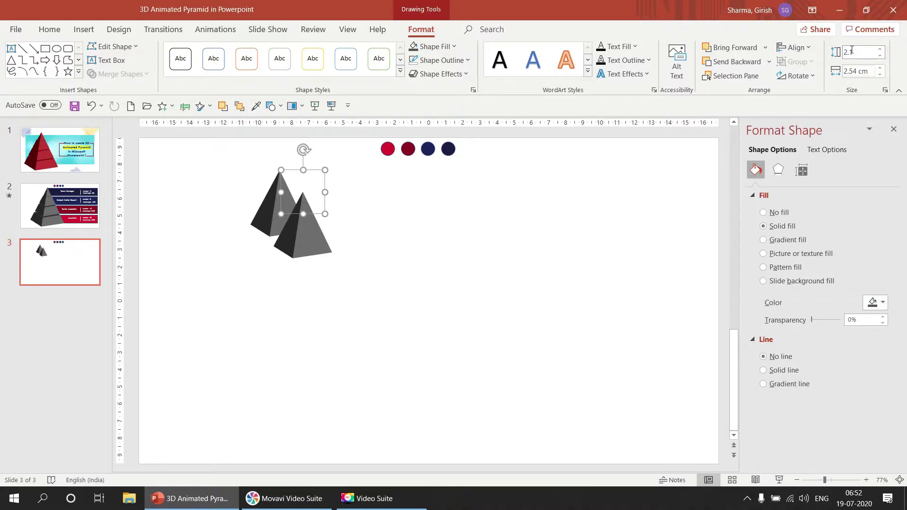
{"action": "left_click", "coordinate": [868, 67]}
{"action": "type", "text": "2.1\""}
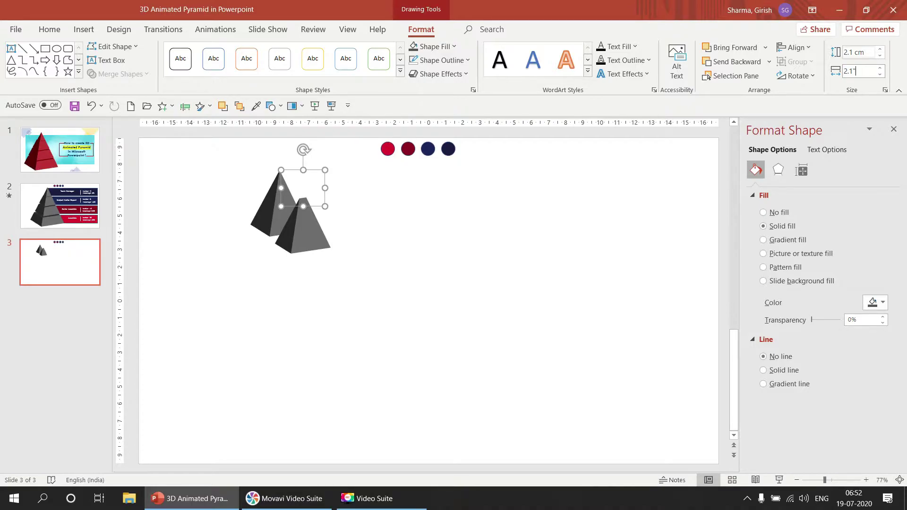
{"action": "left_click", "coordinate": [867, 53]}
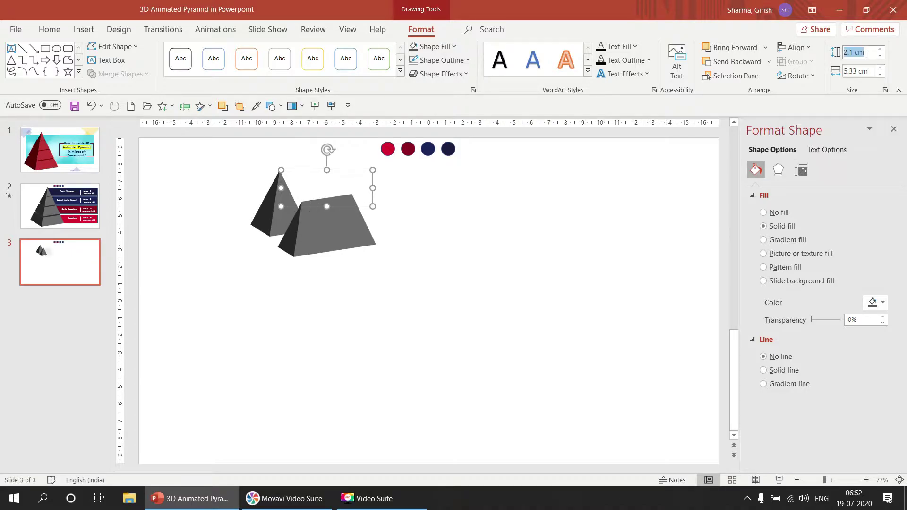
{"action": "type", "text": "2"}
{"action": "left_click", "coordinate": [617, 222]}
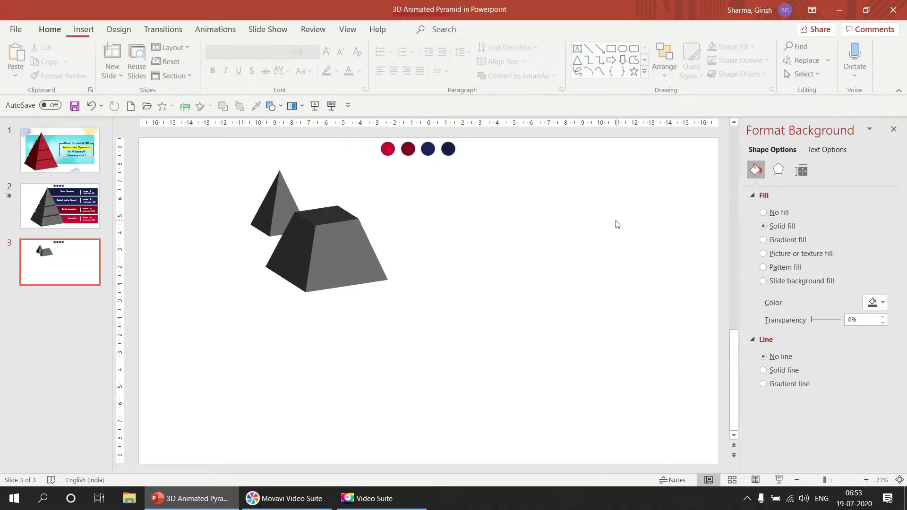
Step: Move the wide tier under the top pyramid, reorder the pieces and align them
{"action": "left_click", "coordinate": [348, 236]}
{"action": "left_click_drag", "start_coordinate": [348, 237], "coordinate": [313, 245]}
{"action": "left_click", "coordinate": [289, 238]}
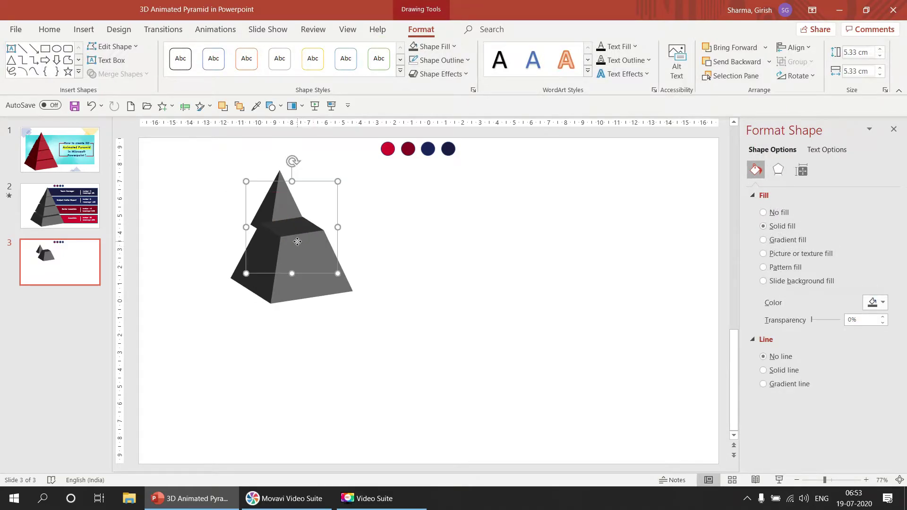
{"action": "right_click", "coordinate": [299, 241]}
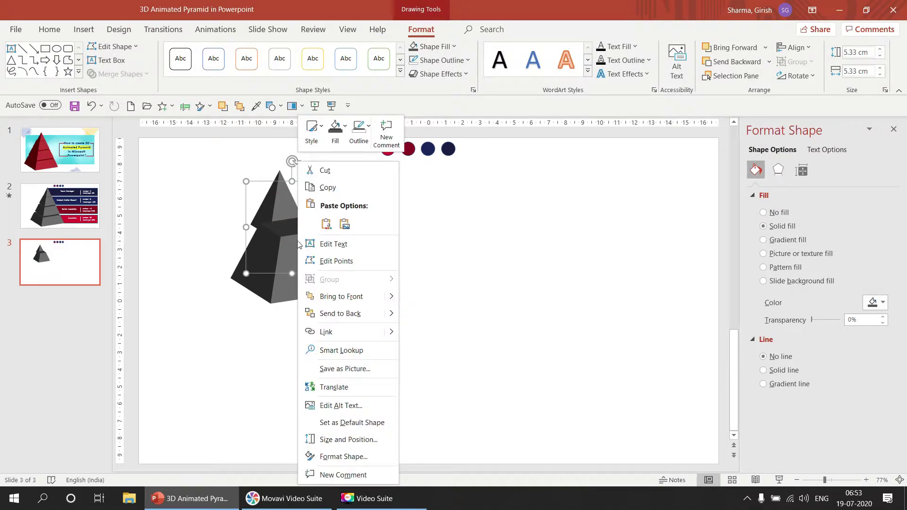
{"action": "left_click", "coordinate": [340, 314]}
{"action": "left_click_drag", "start_coordinate": [306, 273], "coordinate": [310, 285]}
{"action": "left_click", "coordinate": [409, 265]}
{"action": "left_click", "coordinate": [285, 293]}
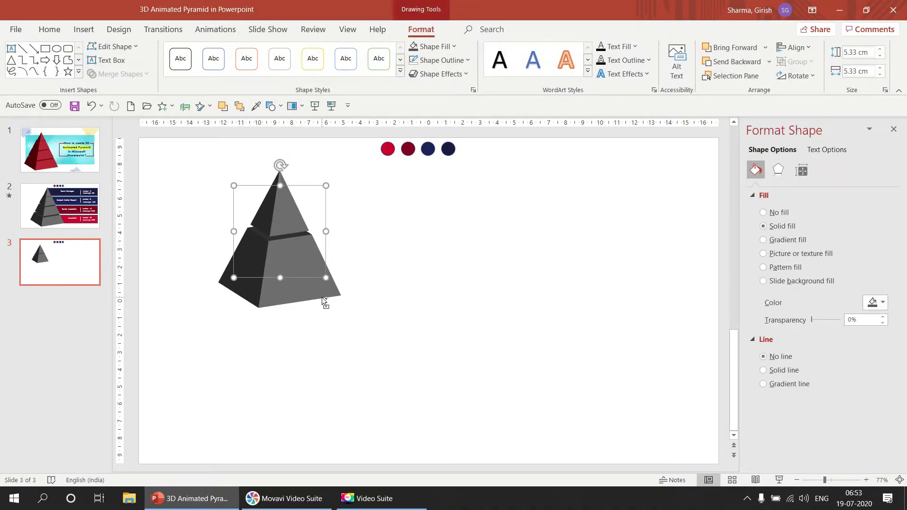
Step: Duplicate the lower tier and resize the copy to 8.13 cm
{"action": "key", "text": "ctrl+d"}
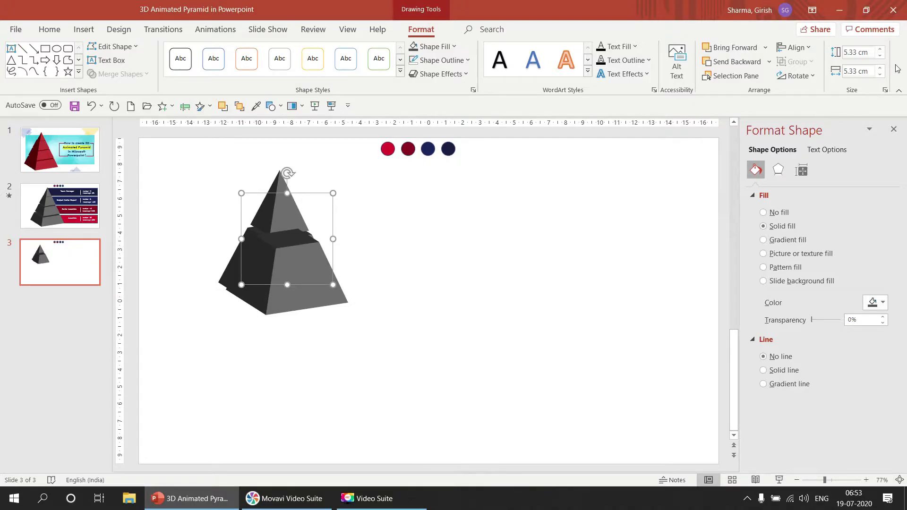
{"action": "left_click", "coordinate": [866, 55]}
{"action": "type", "text": "3"}
{"action": "key", "text": "Tab"}
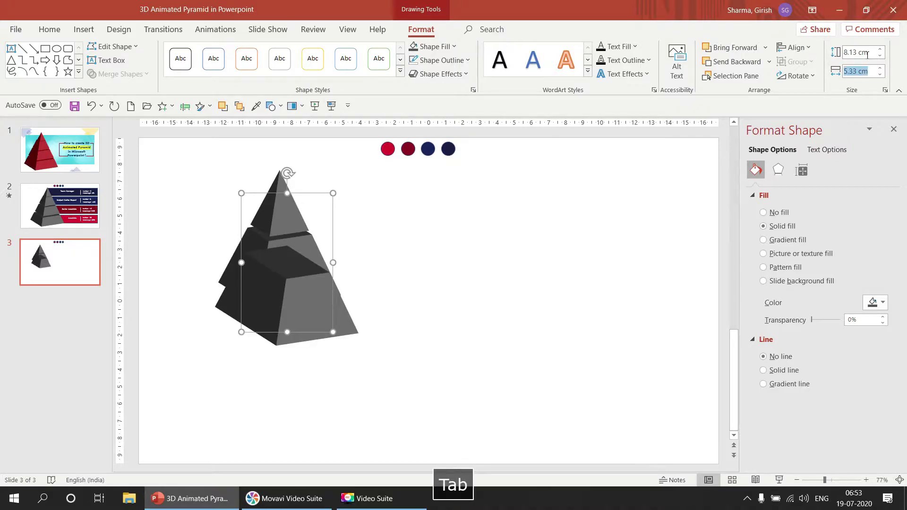
{"action": "type", "text": "3.2"}
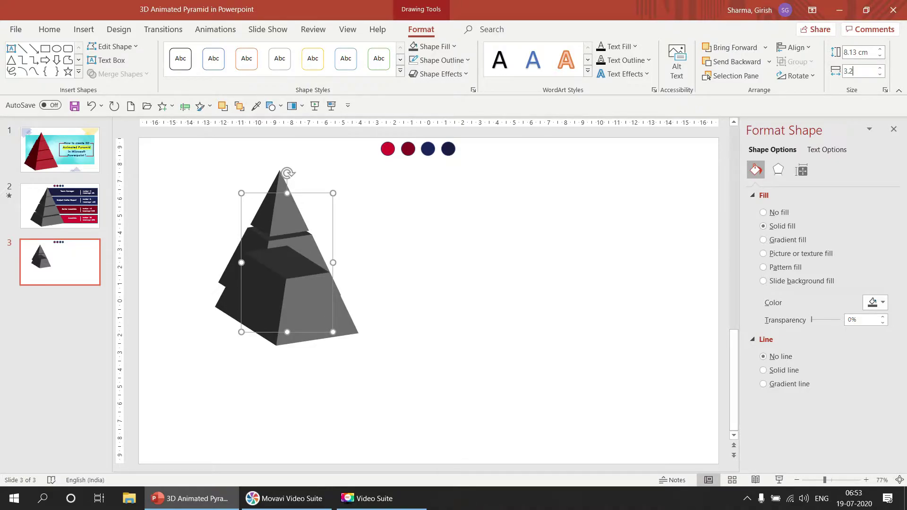
{"action": "type", "text": "\""}
{"action": "key", "text": "Return"}
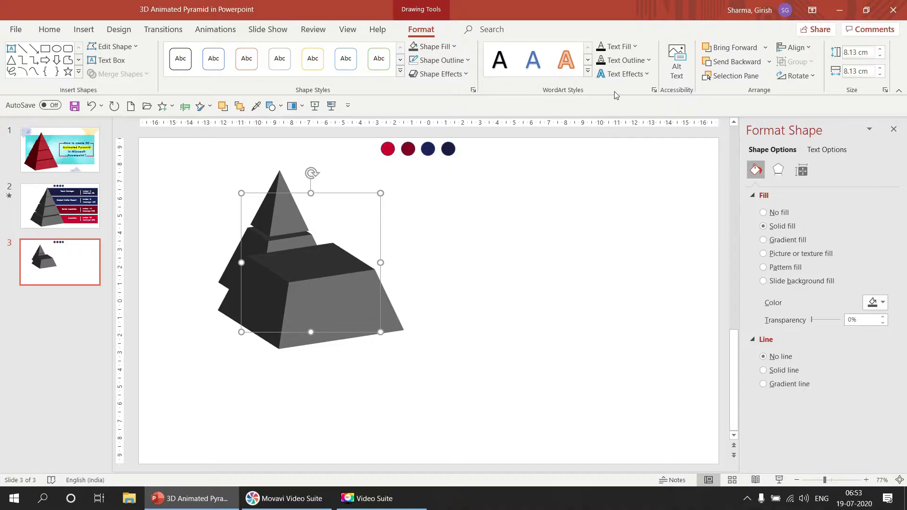
{"action": "left_click", "coordinate": [560, 215]}
Step: Place the 8.13 cm tier behind and centred beneath the middle tier
{"action": "left_click_drag", "start_coordinate": [348, 281], "coordinate": [315, 326]}
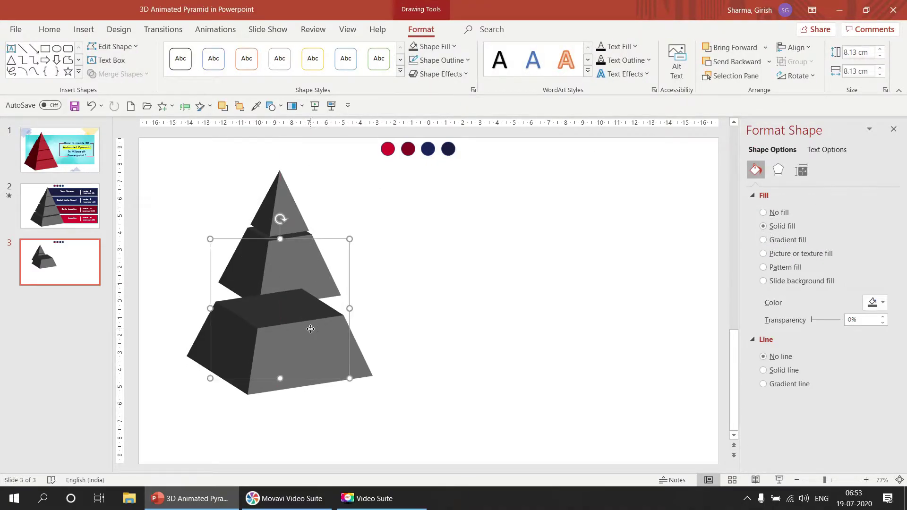
{"action": "right_click", "coordinate": [314, 328]}
{"action": "left_click", "coordinate": [359, 161]}
{"action": "left_click_drag", "start_coordinate": [280, 348], "coordinate": [282, 336]}
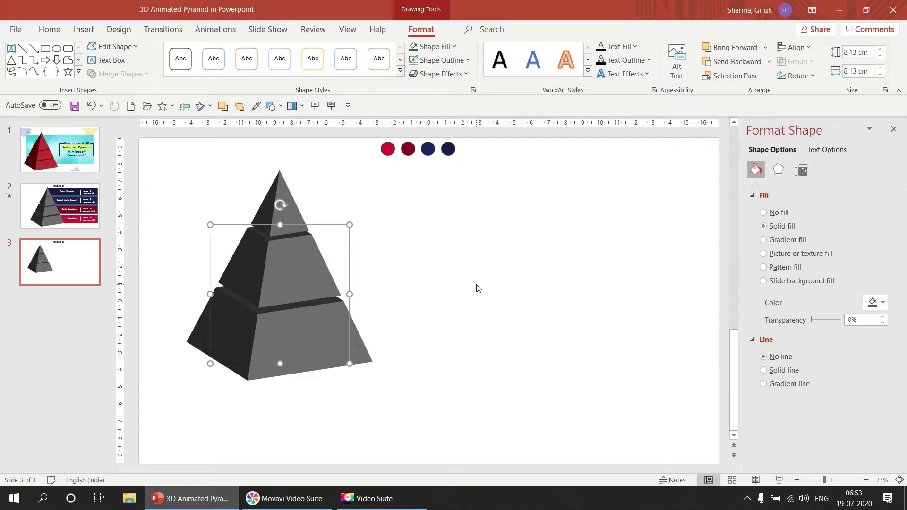
Step: Duplicate the bottom tier and resize the copy to 10.92 cm
{"action": "left_click", "coordinate": [477, 288]}
{"action": "left_click", "coordinate": [312, 347]}
{"action": "key", "text": "ctrl+d"}
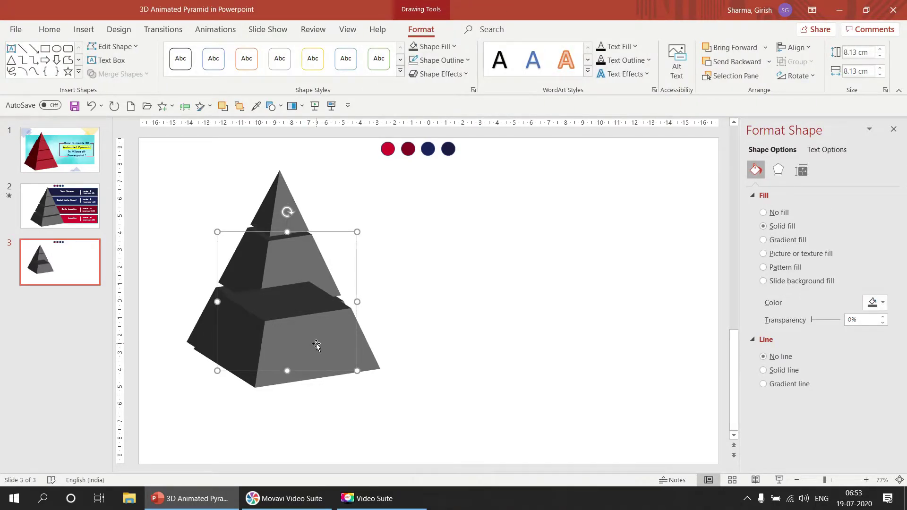
{"action": "left_click", "coordinate": [872, 48]}
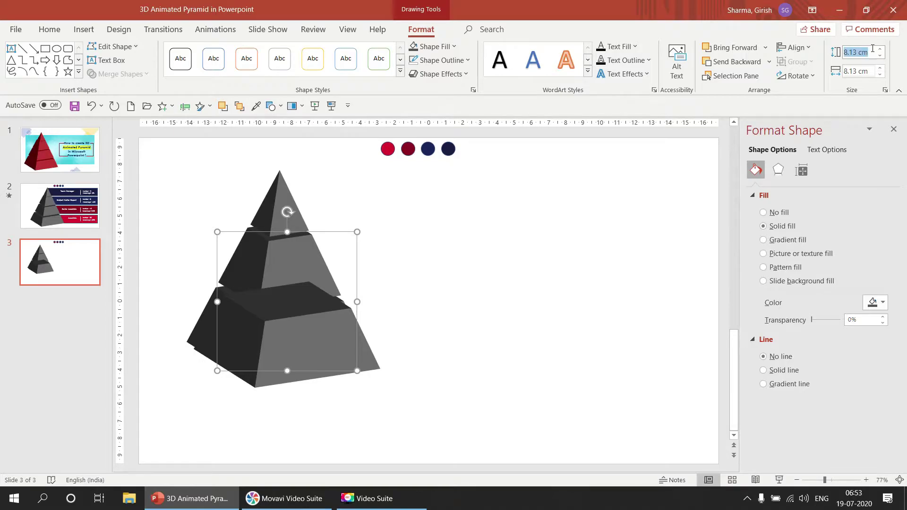
{"action": "type", "text": "4.3\""}
{"action": "key", "text": "Tab"}
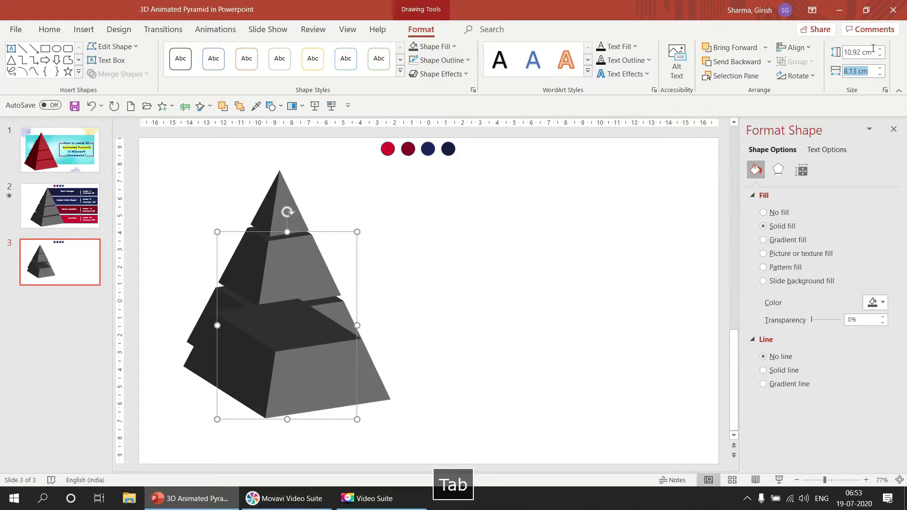
{"action": "type", "text": "4.3"}
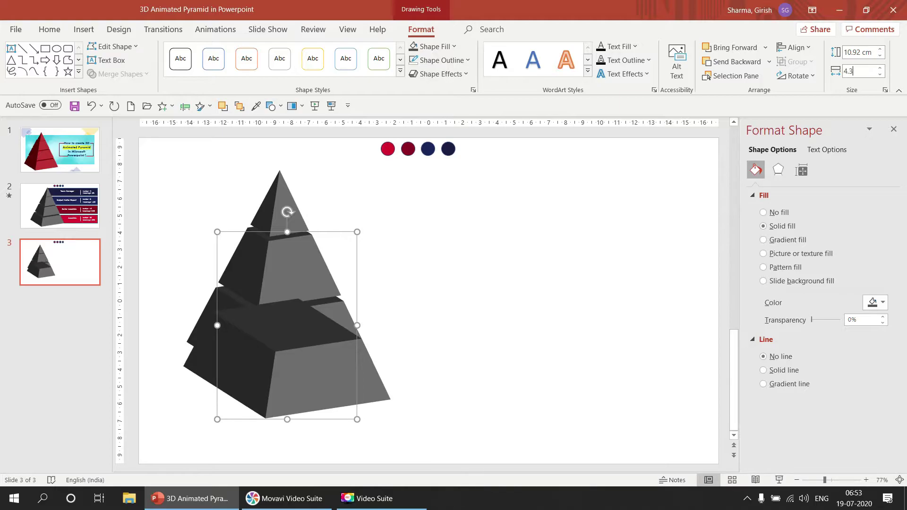
{"action": "key", "text": "Return"}
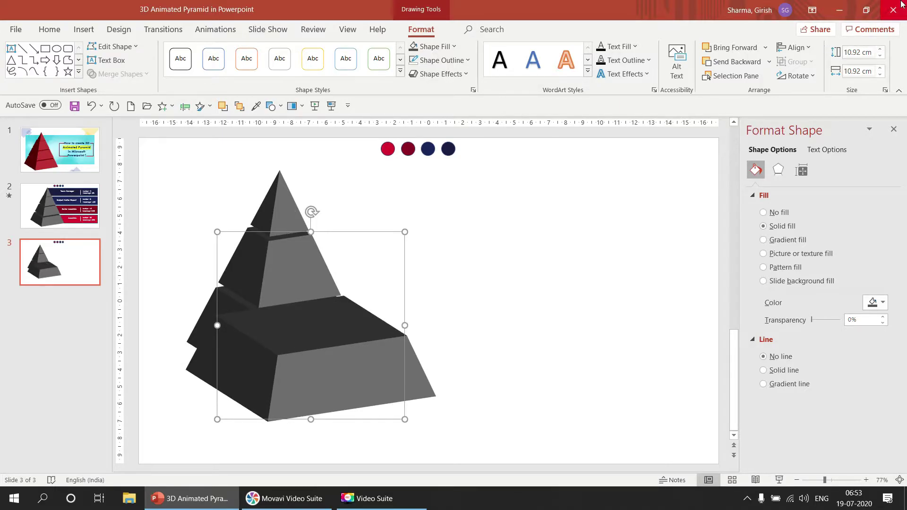
Step: Send the 10.92 cm tier to the back and align it as the pyramid's base
{"action": "left_click", "coordinate": [590, 286]}
{"action": "left_click", "coordinate": [308, 362]}
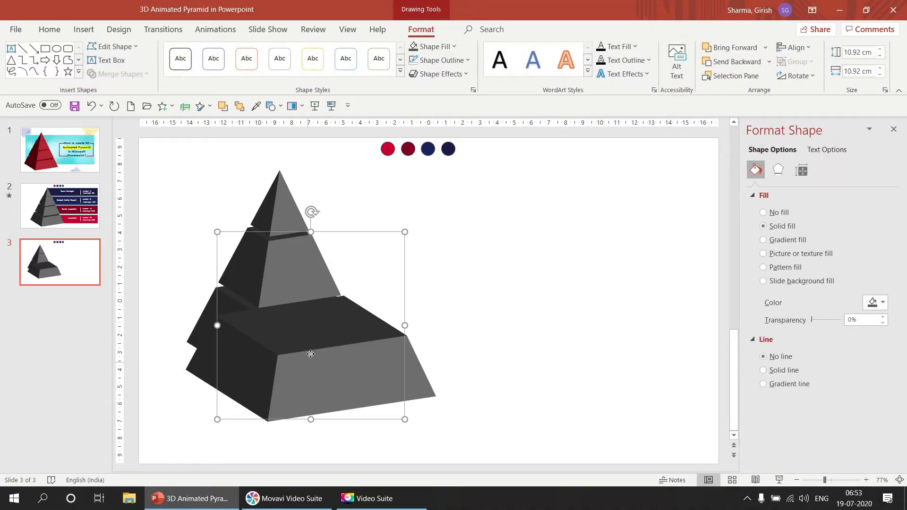
{"action": "right_click", "coordinate": [307, 362]}
{"action": "left_click", "coordinate": [376, 191]}
{"action": "left_click_drag", "start_coordinate": [385, 378], "coordinate": [352, 414]}
{"action": "left_click", "coordinate": [526, 368]}
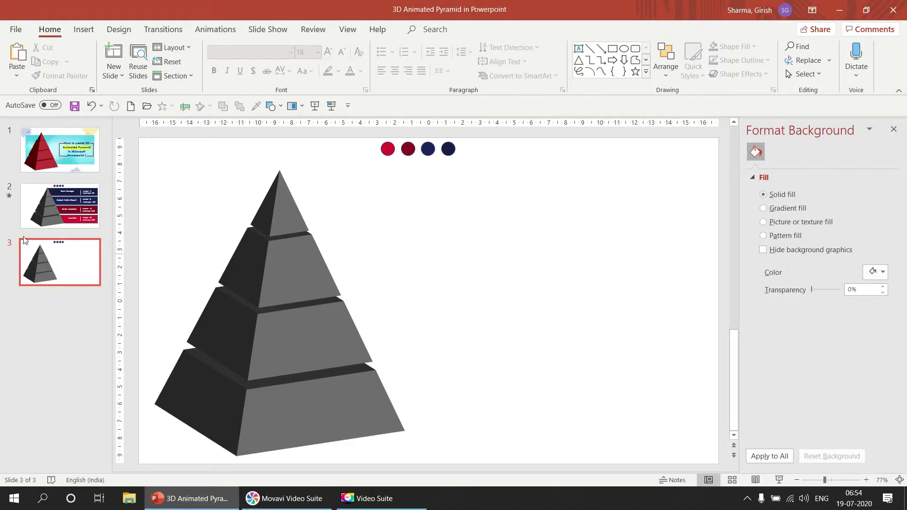
Step: Return to slide 2 and select its red Associate bar
{"action": "left_click", "coordinate": [52, 209]}
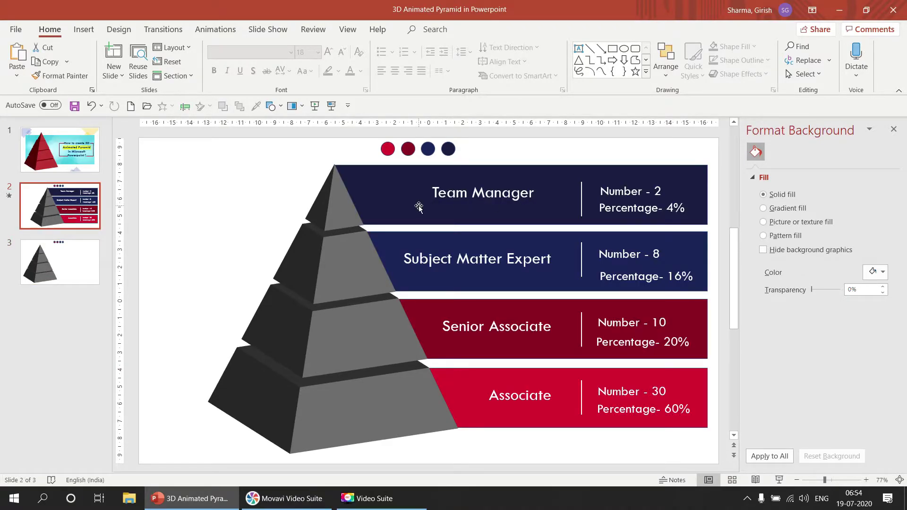
{"action": "left_click", "coordinate": [83, 31]}
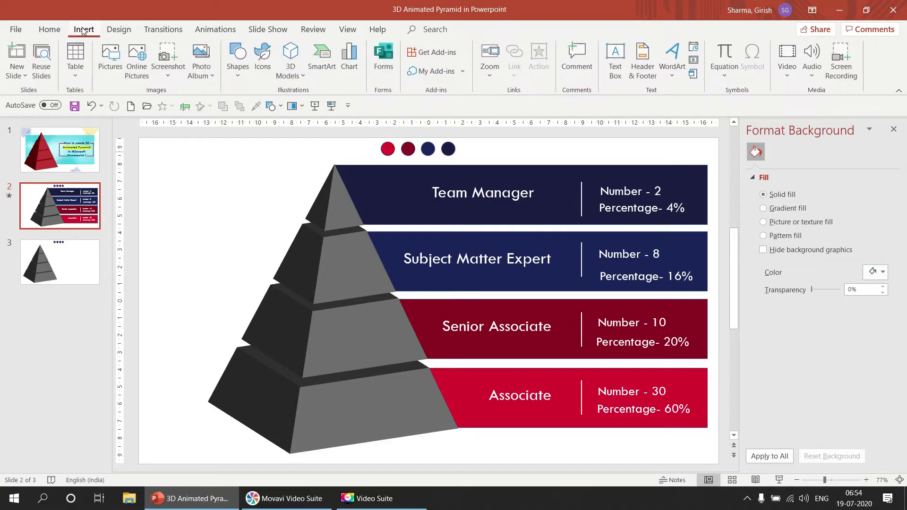
{"action": "left_click", "coordinate": [238, 75]}
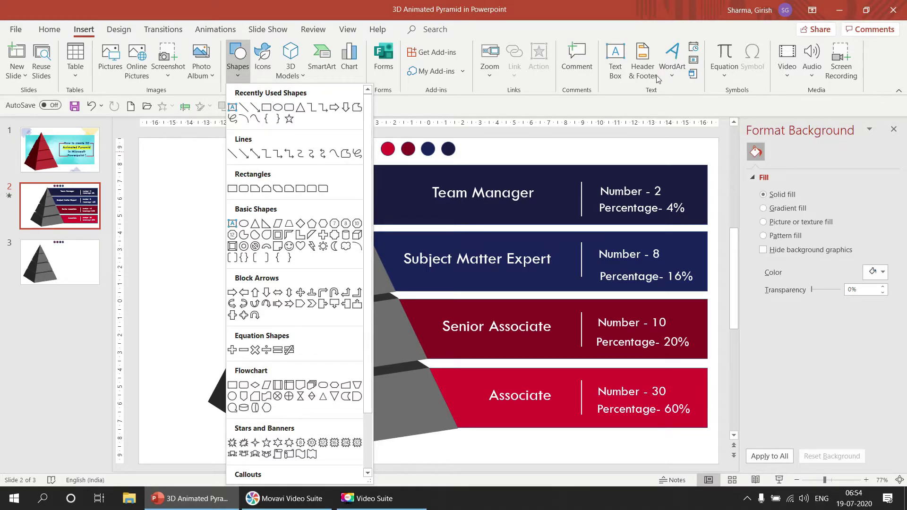
{"action": "left_click", "coordinate": [191, 222]}
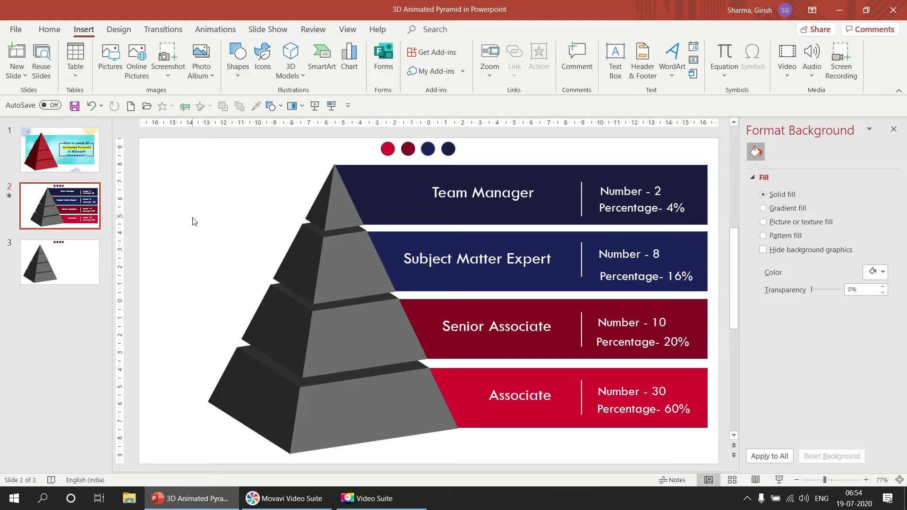
{"action": "left_click", "coordinate": [695, 429]}
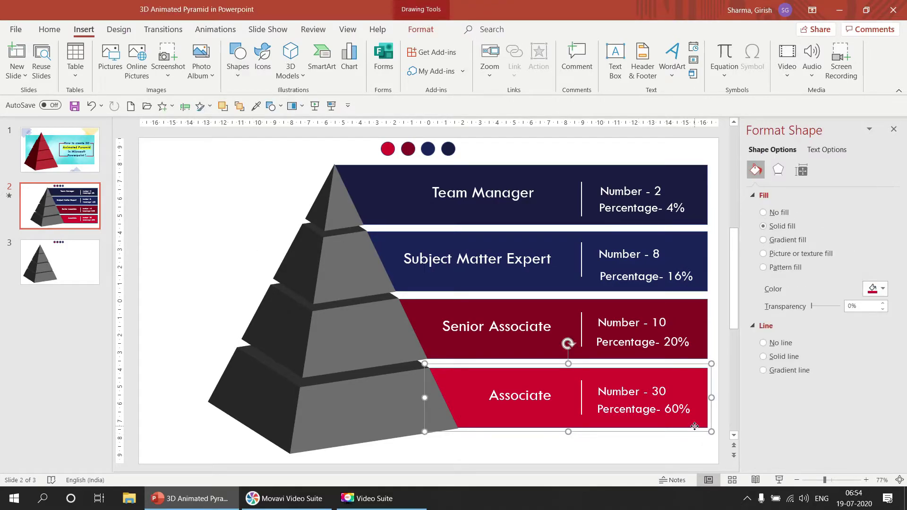
Step: Paste a copy of the red Associate bar onto slide 3 beside the bottom tier
{"action": "key", "text": "ctrl+c"}
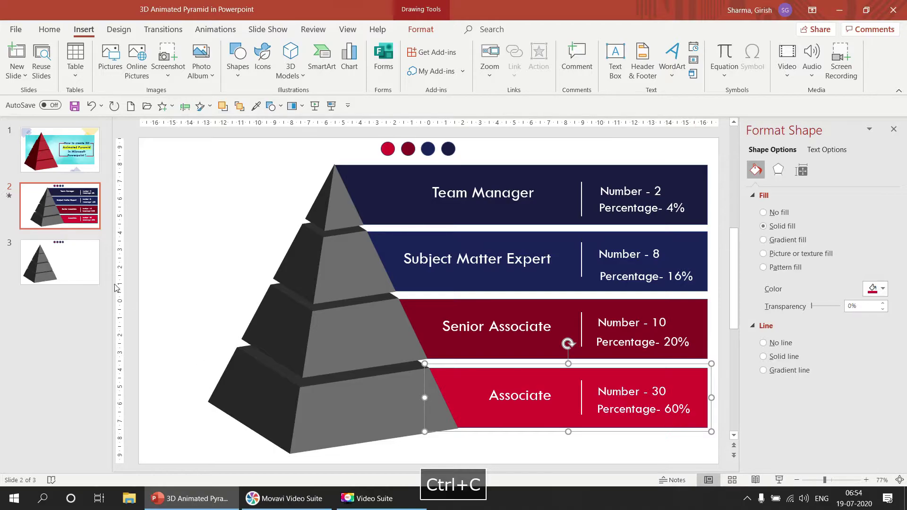
{"action": "left_click", "coordinate": [94, 269]}
{"action": "key", "text": "ctrl+v"}
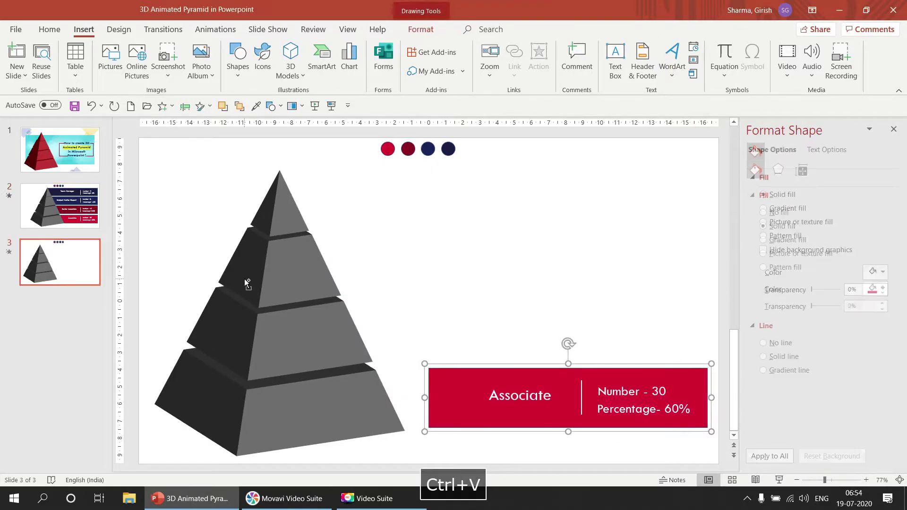
{"action": "left_click_drag", "start_coordinate": [695, 384], "coordinate": [640, 387]}
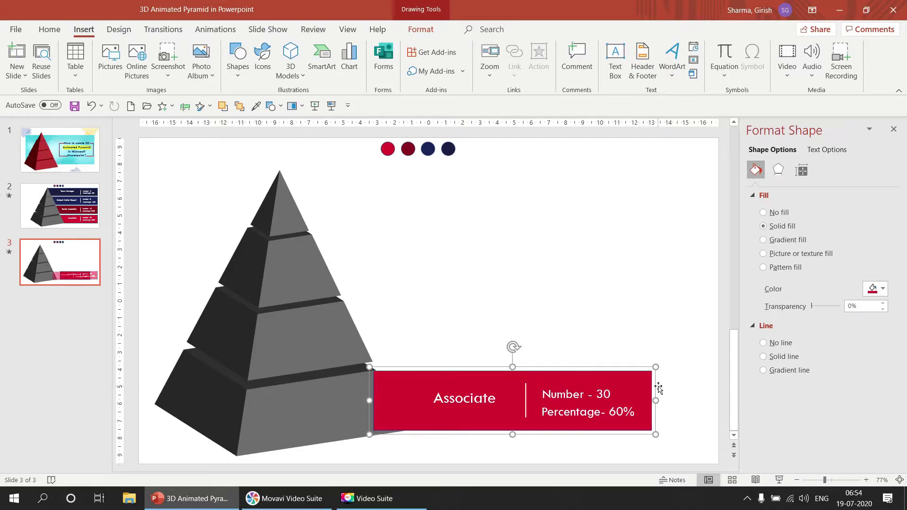
Step: Send the Associate bar behind the pyramid, then return to slide 2
{"action": "right_click", "coordinate": [645, 383]}
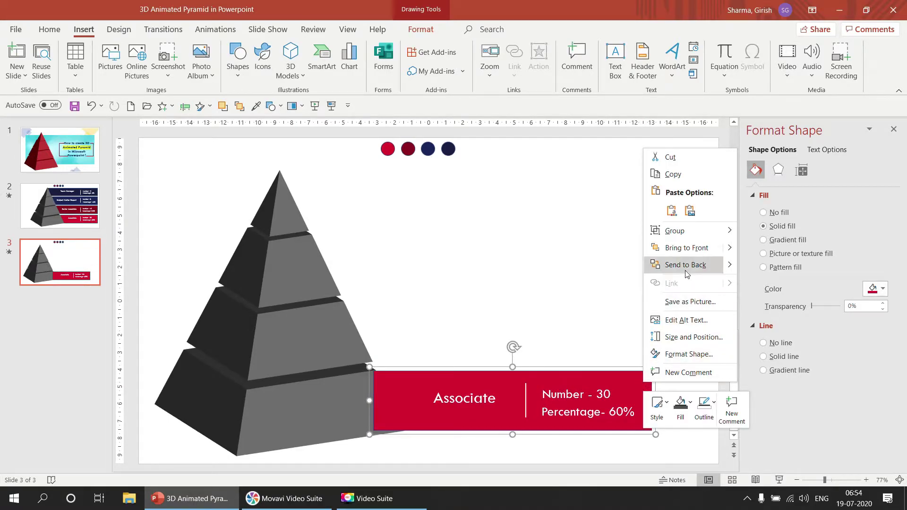
{"action": "key", "text": "Escape"}
{"action": "left_click", "coordinate": [614, 292]}
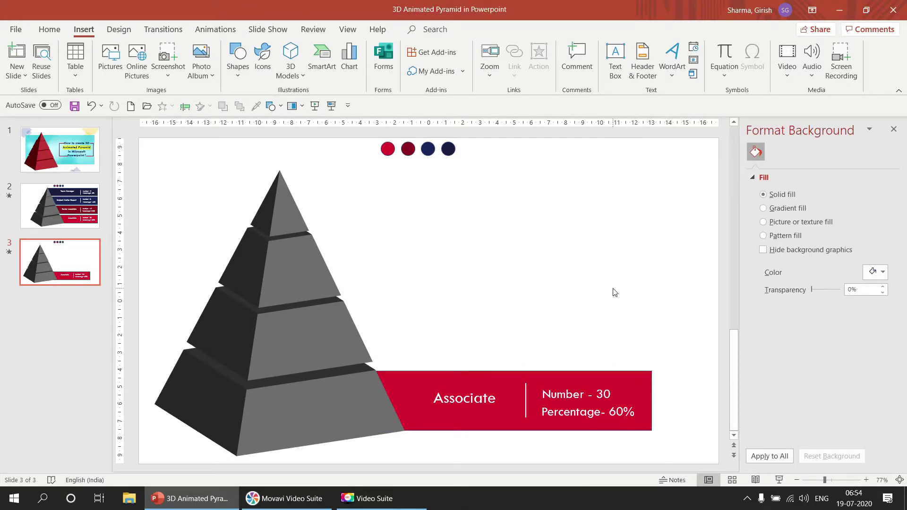
{"action": "left_click", "coordinate": [99, 214]}
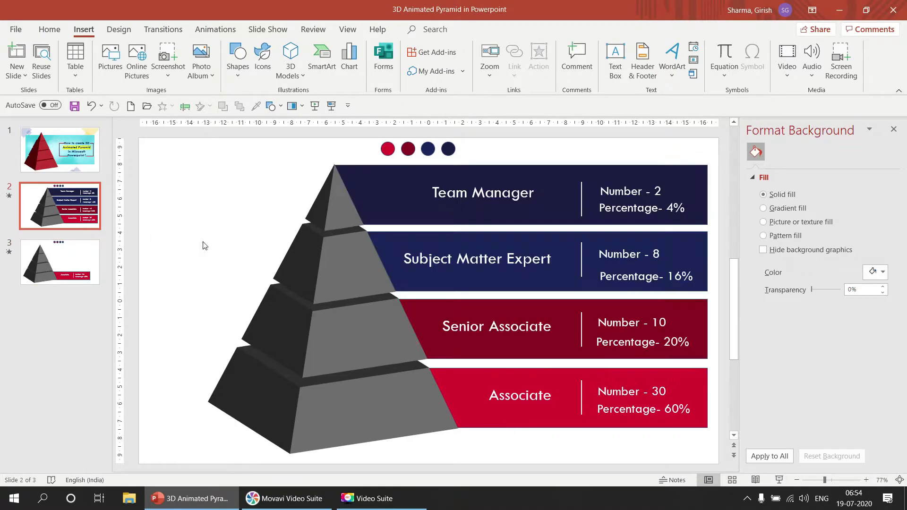
{"action": "left_click", "coordinate": [688, 317]}
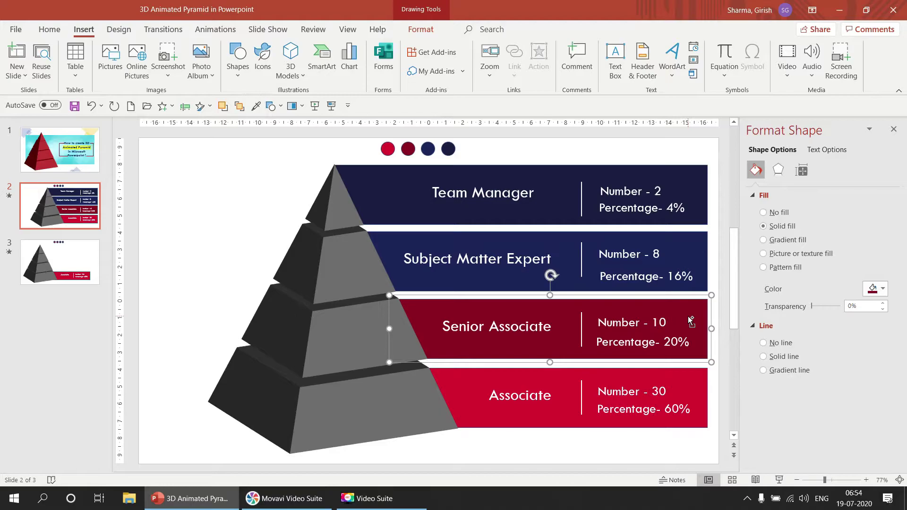
Step: Paste a copy of the Senior Associate bar onto slide 3 beside the third tier
{"action": "key", "text": "ctrl+c"}
{"action": "left_click", "coordinate": [96, 263]}
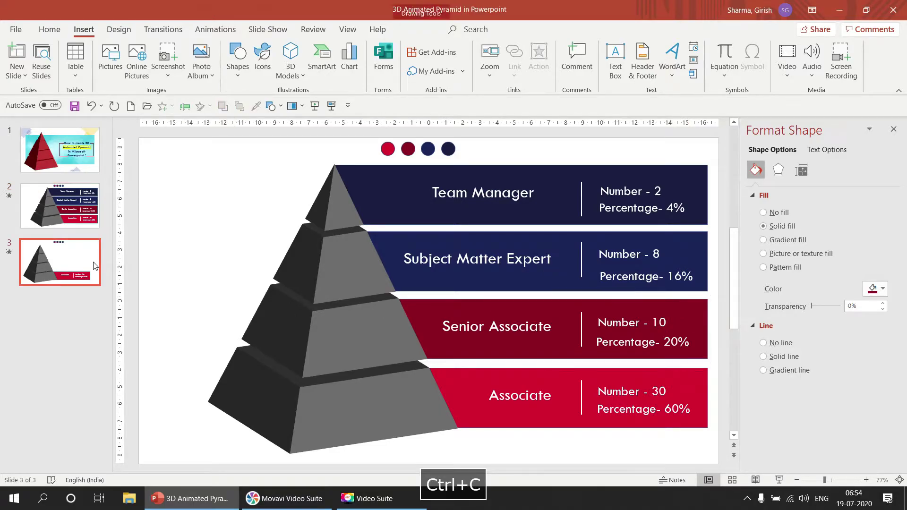
{"action": "key", "text": "ctrl+v"}
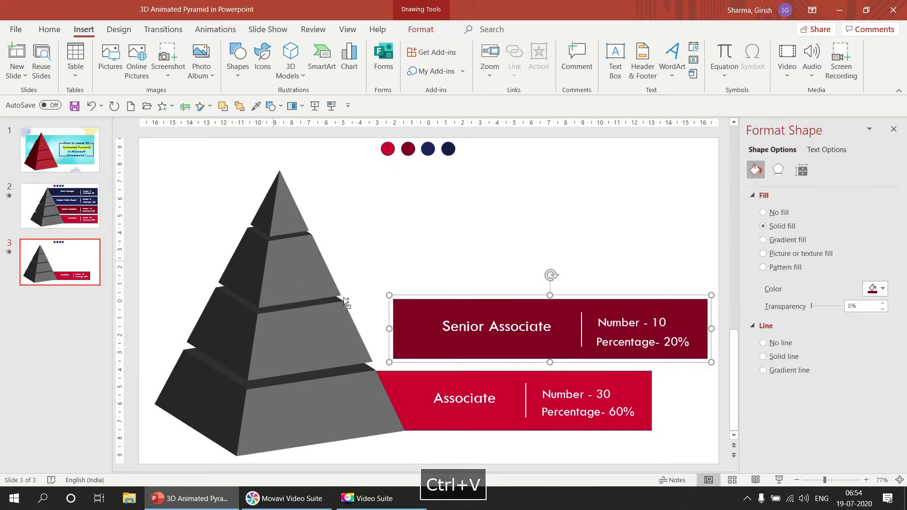
{"action": "left_click_drag", "start_coordinate": [703, 310], "coordinate": [645, 315]}
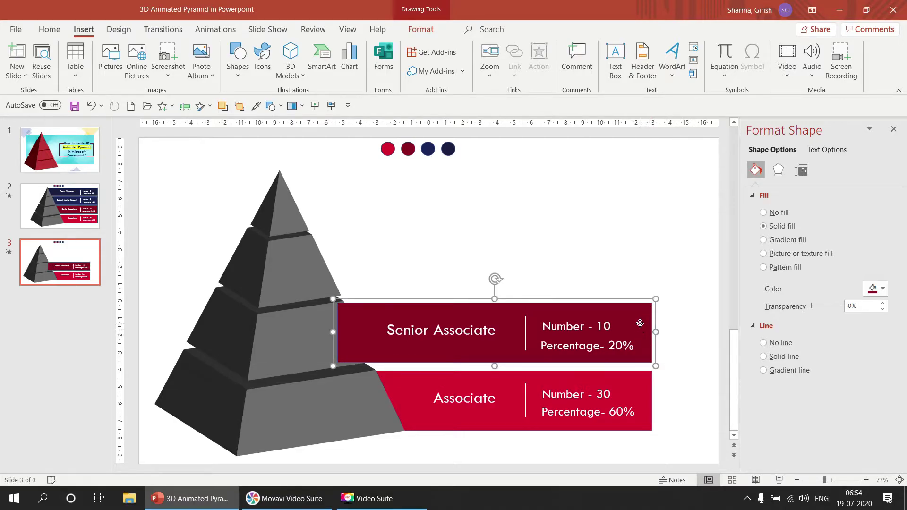
Step: Send the Senior Associate bar behind the pyramid, then return to slide 2
{"action": "right_click", "coordinate": [642, 316]}
{"action": "left_click", "coordinate": [664, 233]}
{"action": "left_click", "coordinate": [662, 237]}
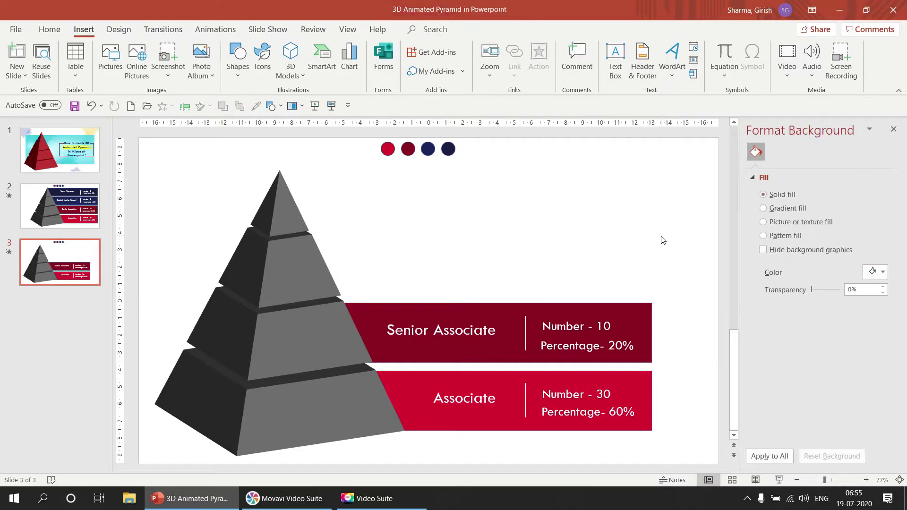
{"action": "left_click", "coordinate": [491, 315]}
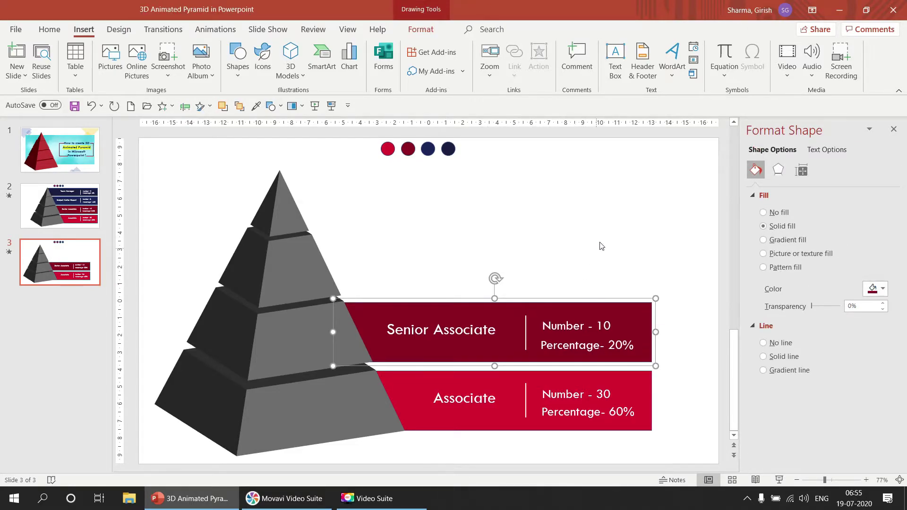
{"action": "left_click", "coordinate": [135, 213]}
{"action": "left_click", "coordinate": [59, 205]}
Step: Paste a copy of the Subject Matter Expert bar onto slide 3 against the second tier
{"action": "left_click", "coordinate": [699, 258]}
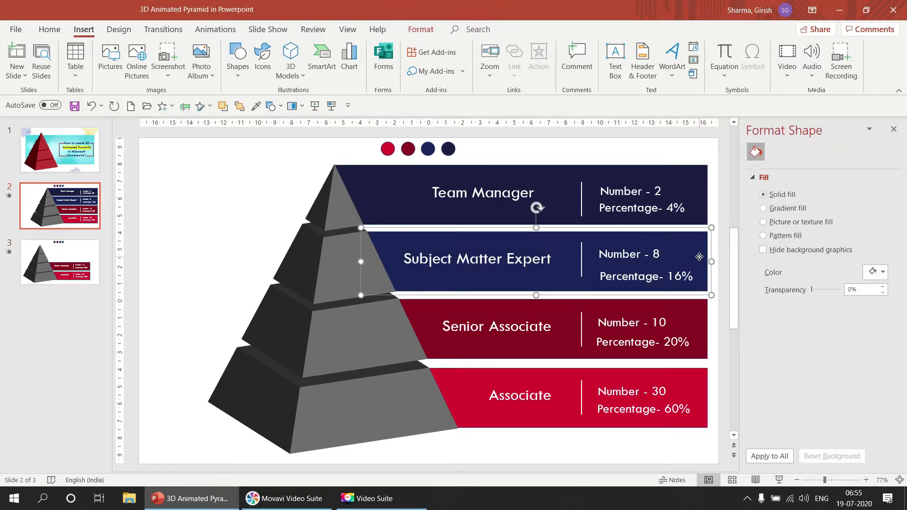
{"action": "key", "text": "ctrl+c"}
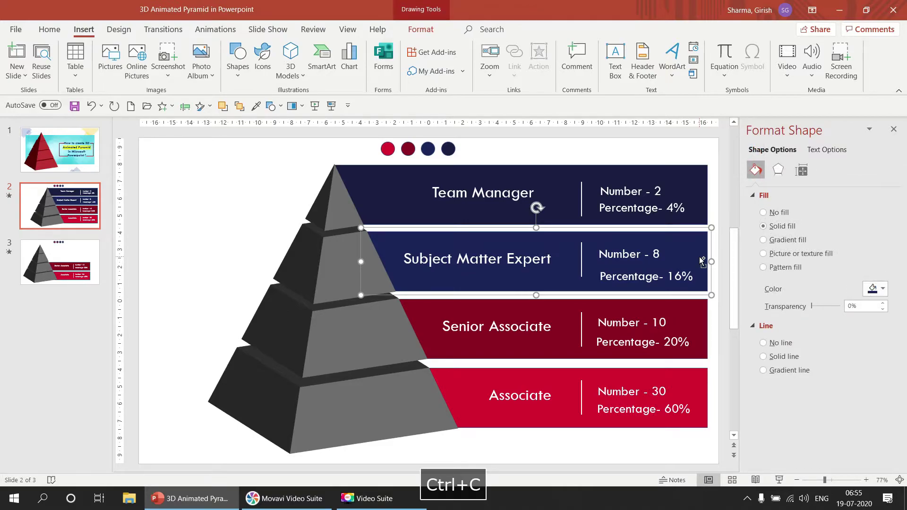
{"action": "left_click", "coordinate": [78, 264]}
{"action": "key", "text": "ctrl+v"}
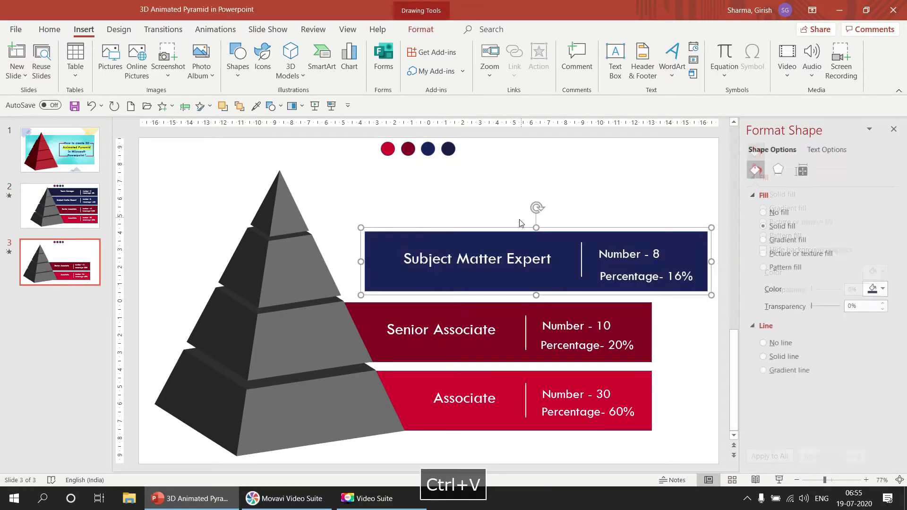
{"action": "left_click_drag", "start_coordinate": [699, 242], "coordinate": [637, 245]}
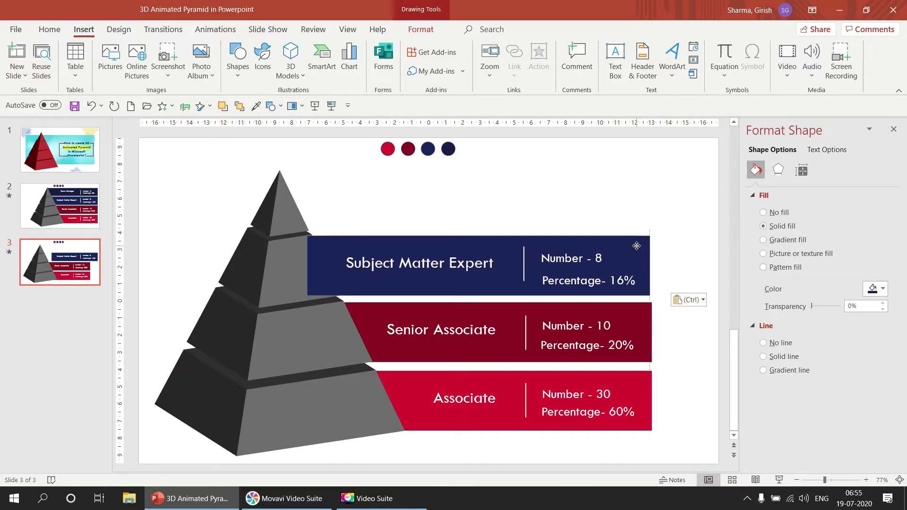
Step: Send the Subject Matter Expert bar behind the pyramid and nudge it slightly up and right
{"action": "right_click", "coordinate": [639, 260]}
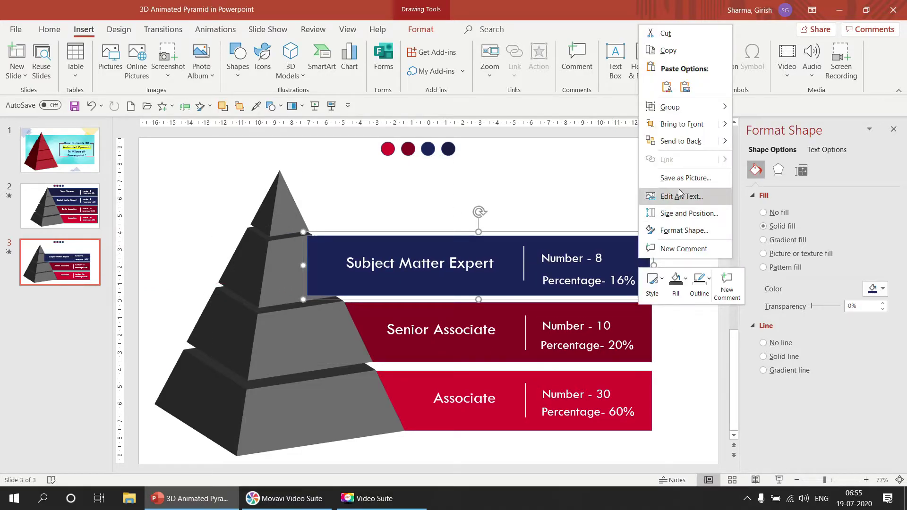
{"action": "left_click", "coordinate": [680, 141]}
{"action": "left_click", "coordinate": [652, 178]}
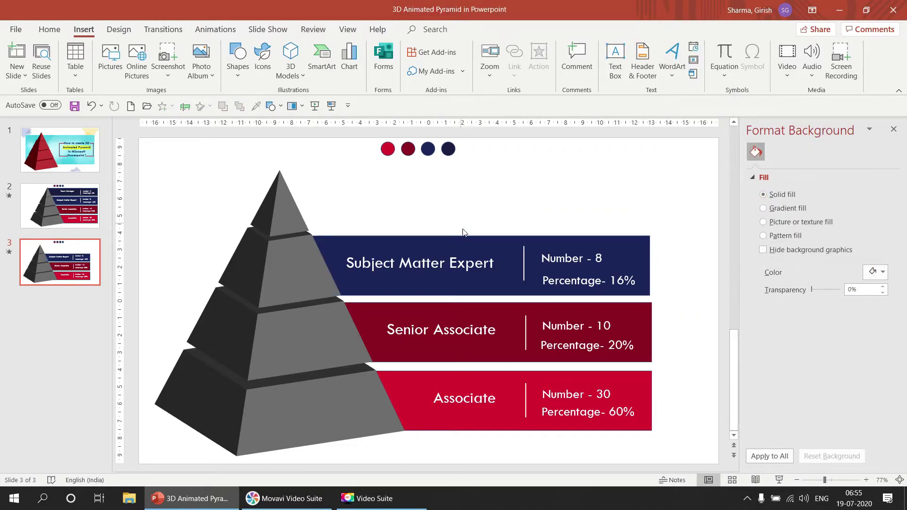
{"action": "left_click", "coordinate": [543, 249]}
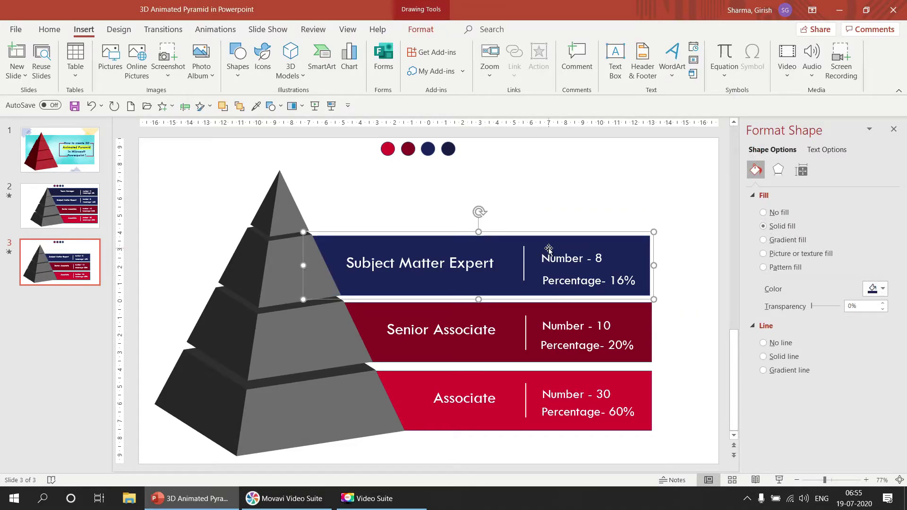
{"action": "key", "text": "Up"}
{"action": "key", "text": "Up"}
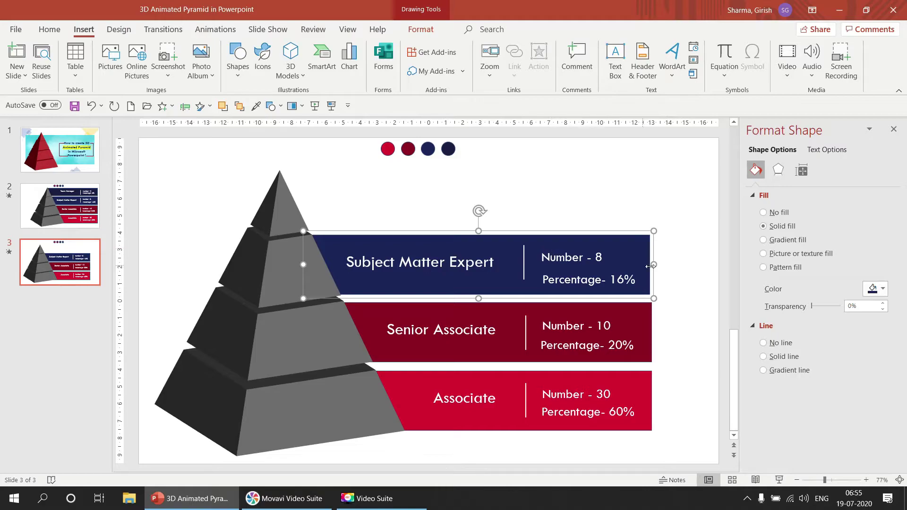
{"action": "left_click", "coordinate": [681, 228]}
{"action": "left_click", "coordinate": [622, 257]}
{"action": "key", "text": "Right"}
{"action": "key", "text": "Right"}
{"action": "key", "text": "Right"}
{"action": "key", "text": "Right"}
{"action": "key", "text": "Right"}
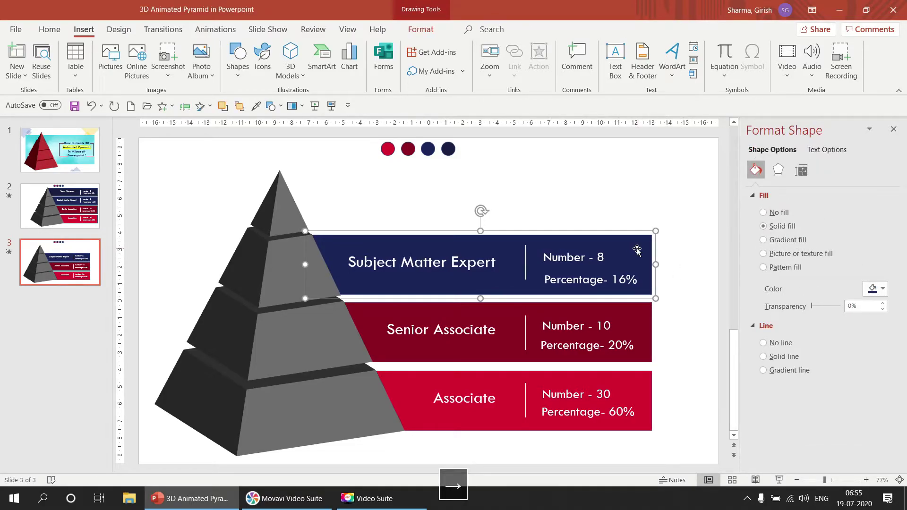
{"action": "key", "text": "Escape"}
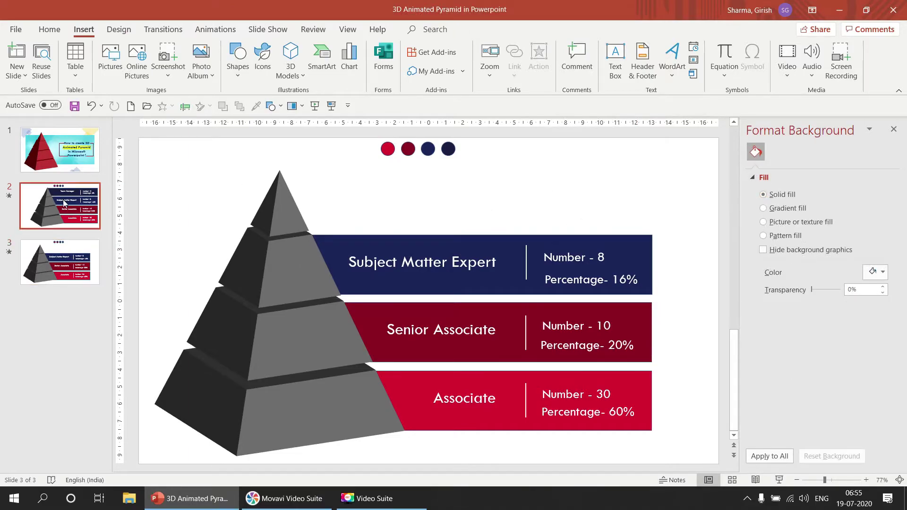
Step: Paste a copy of slide 2's Team Manager bar onto slide 3 beside the top tier
{"action": "left_click", "coordinate": [64, 199]}
{"action": "left_click", "coordinate": [631, 174]}
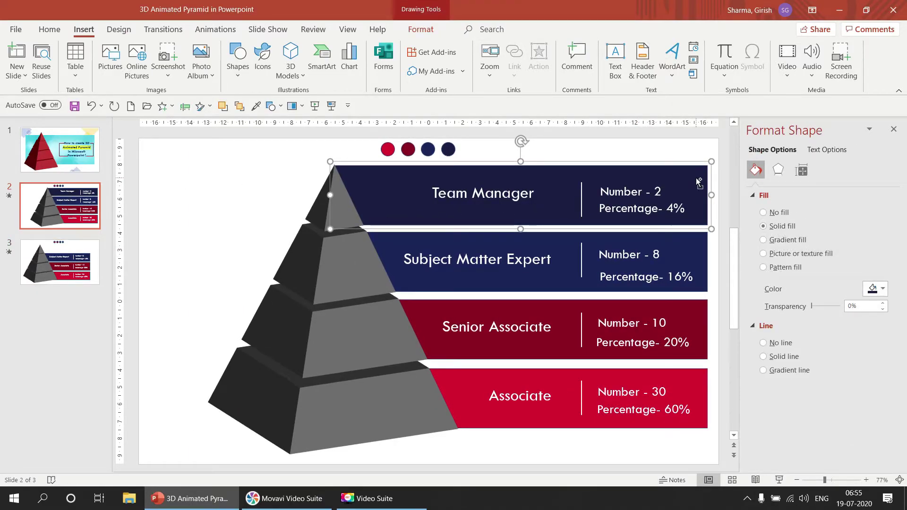
{"action": "key", "text": "ctrl+c"}
{"action": "left_click", "coordinate": [60, 262]}
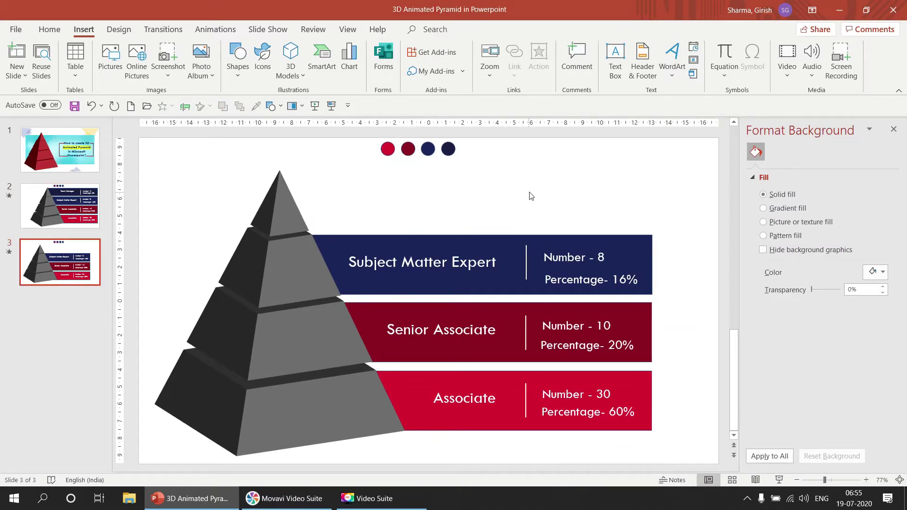
{"action": "key", "text": "ctrl+v"}
{"action": "left_click_drag", "start_coordinate": [695, 181], "coordinate": [639, 184]}
Step: Send the Team Manager bar behind the pyramid and nudge it into alignment with arrow keys
{"action": "right_click", "coordinate": [652, 187]}
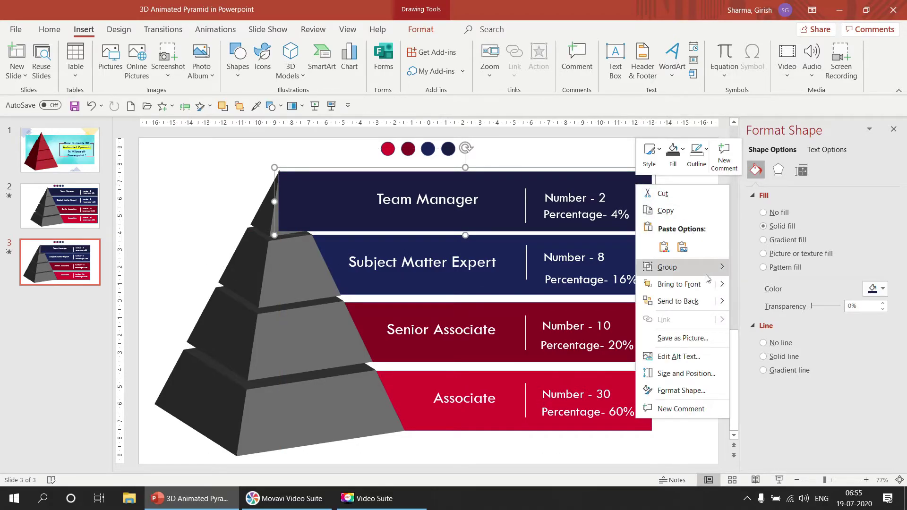
{"action": "left_click", "coordinate": [693, 303]}
{"action": "left_click", "coordinate": [622, 151]}
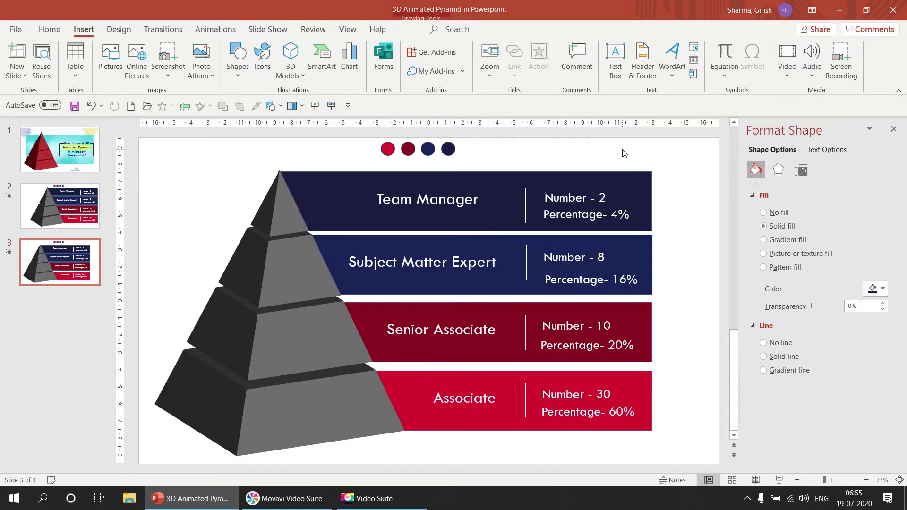
{"action": "left_click", "coordinate": [627, 186]}
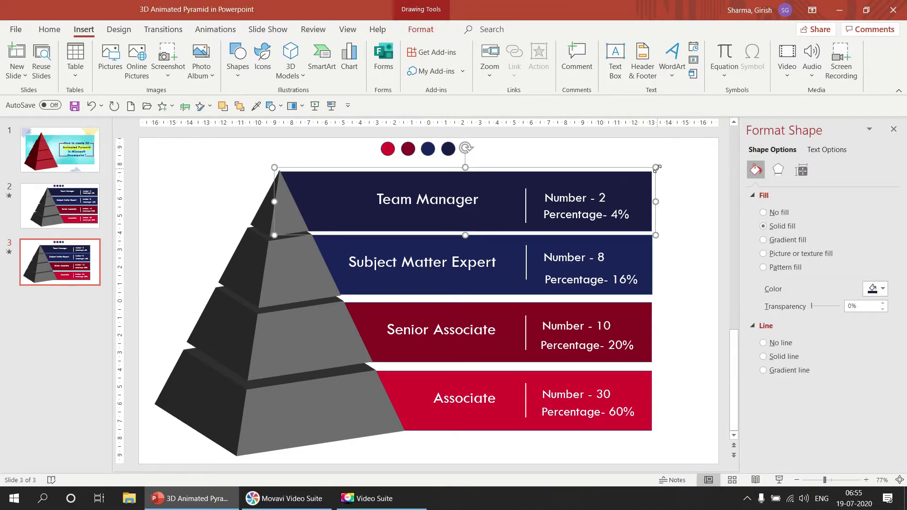
{"action": "key", "text": "Down"}
{"action": "key", "text": "Right"}
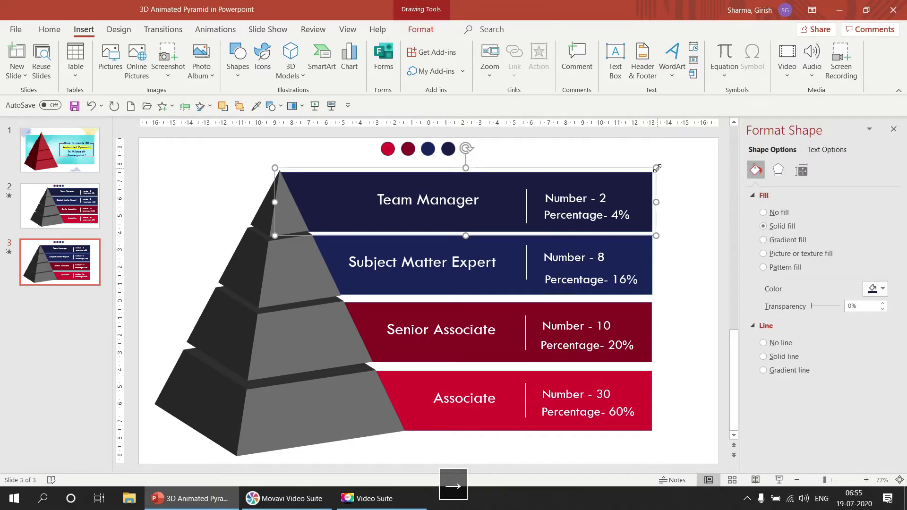
{"action": "key", "text": "Up"}
{"action": "key", "text": "Up"}
{"action": "key", "text": "Up"}
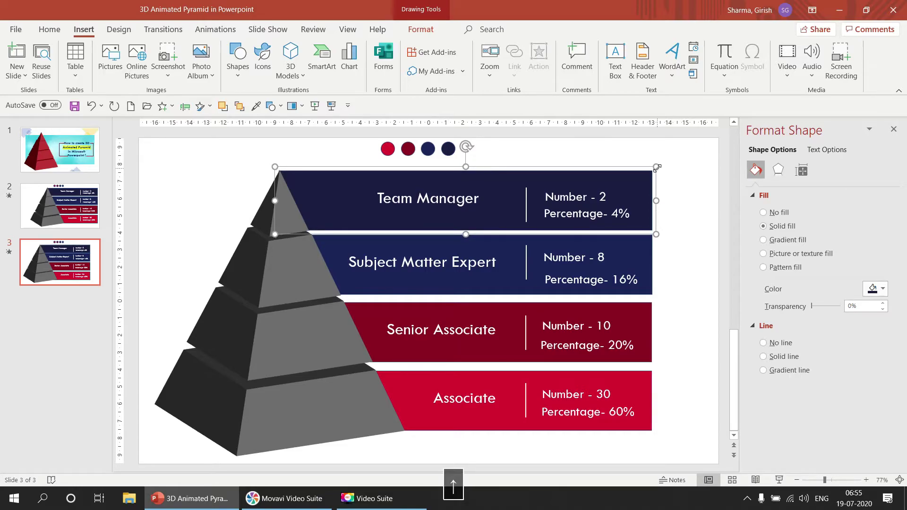
{"action": "key", "text": "Down"}
{"action": "key", "text": "Right"}
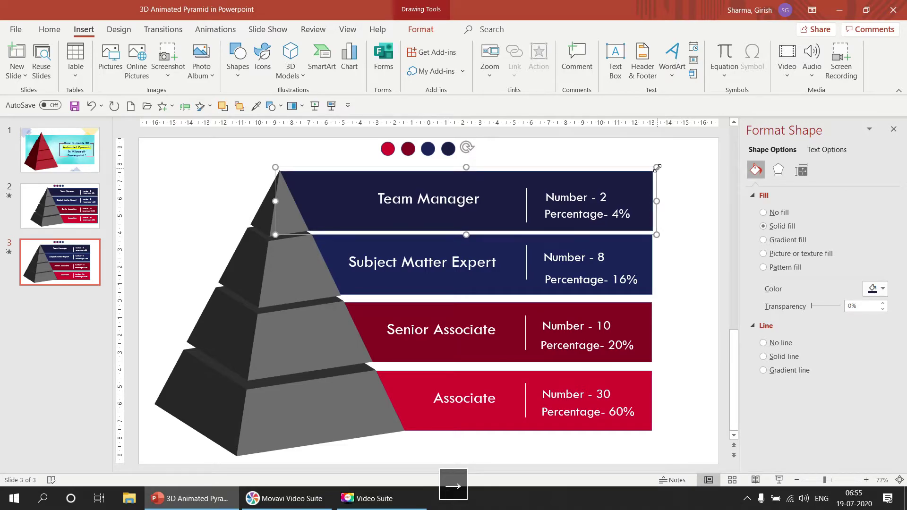
{"action": "key", "text": "Down"}
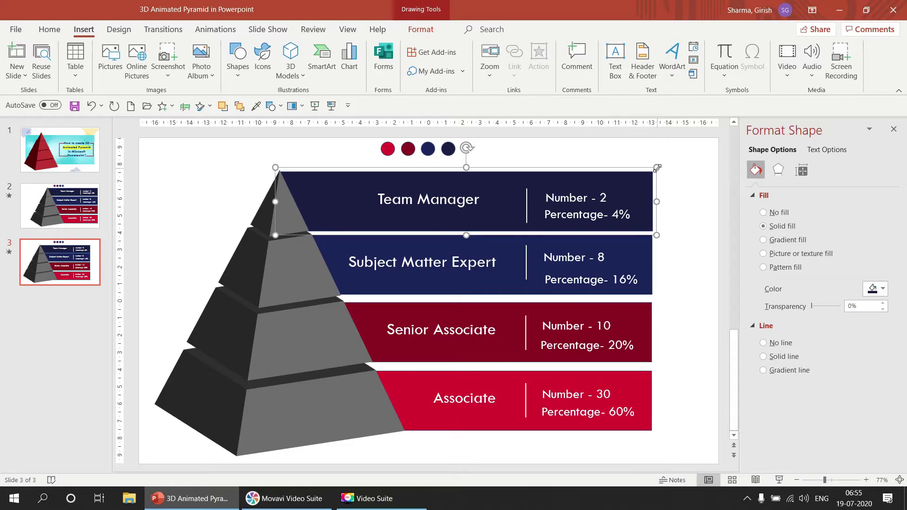
{"action": "left_click", "coordinate": [711, 188]}
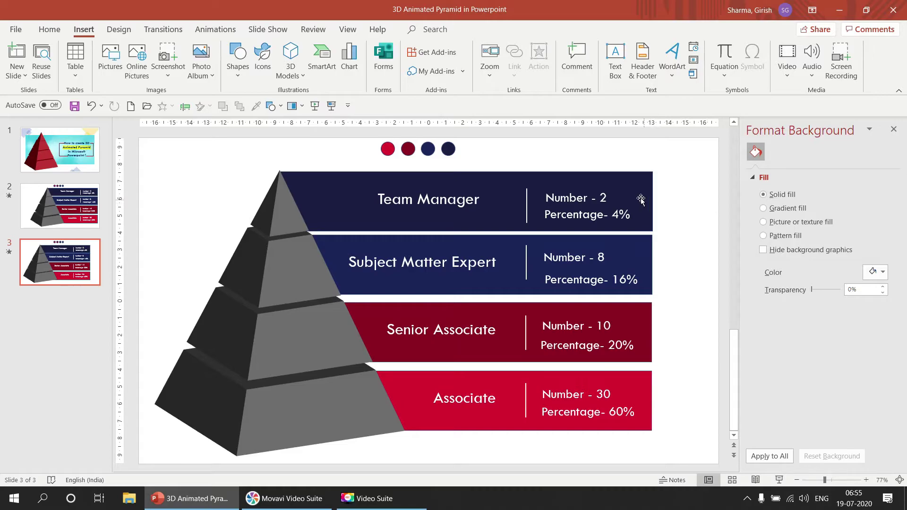
Step: Delete all four copied animations, Group 9 through Group 30, and close Format Background
{"action": "left_click", "coordinate": [223, 29]}
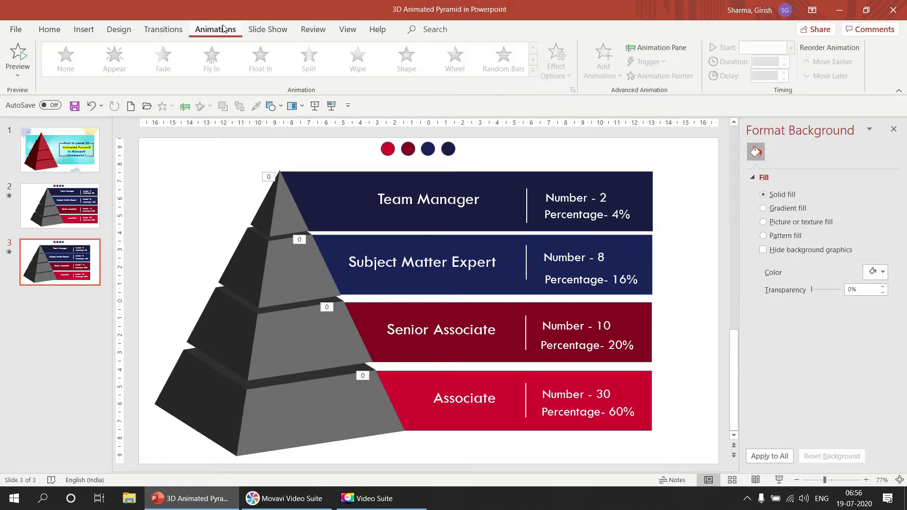
{"action": "left_click", "coordinate": [652, 46]}
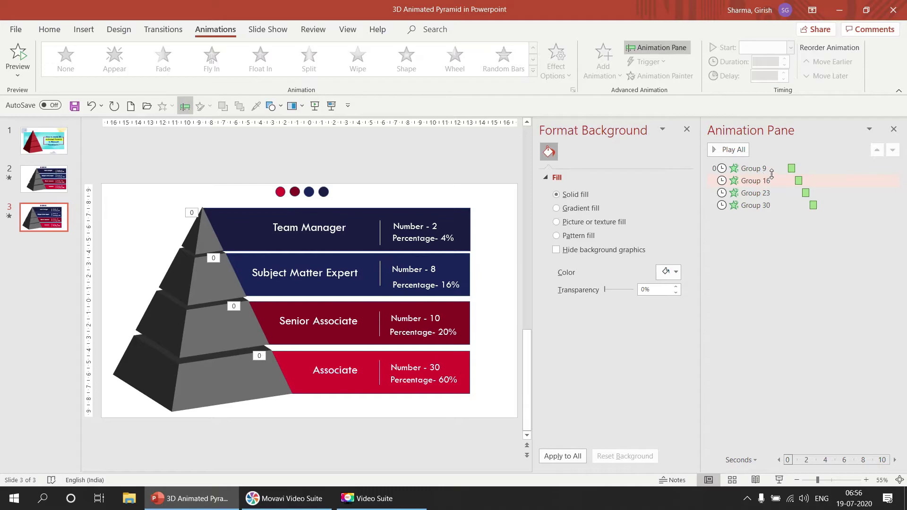
{"action": "left_click", "coordinate": [773, 169]}
{"action": "key", "text": "shift+Down"}
{"action": "key", "text": "shift+Down"}
{"action": "key", "text": "shift+Down"}
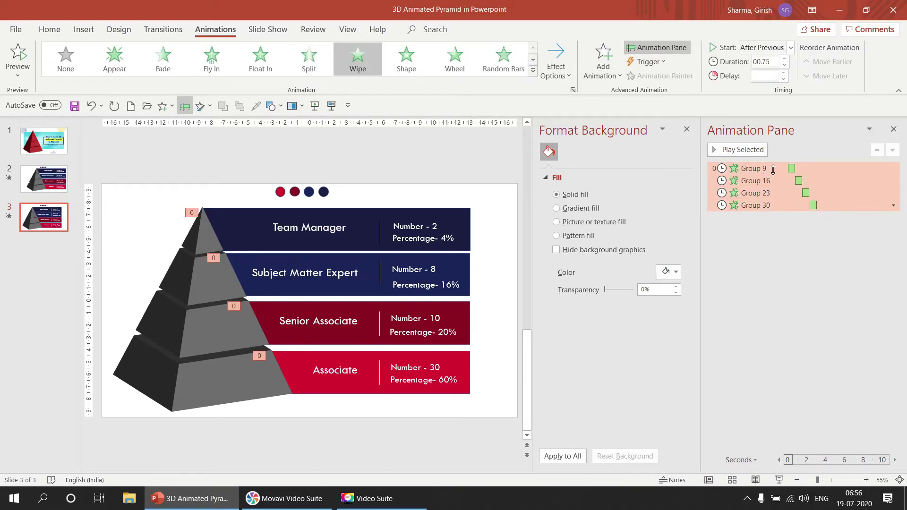
{"action": "key", "text": "Delete"}
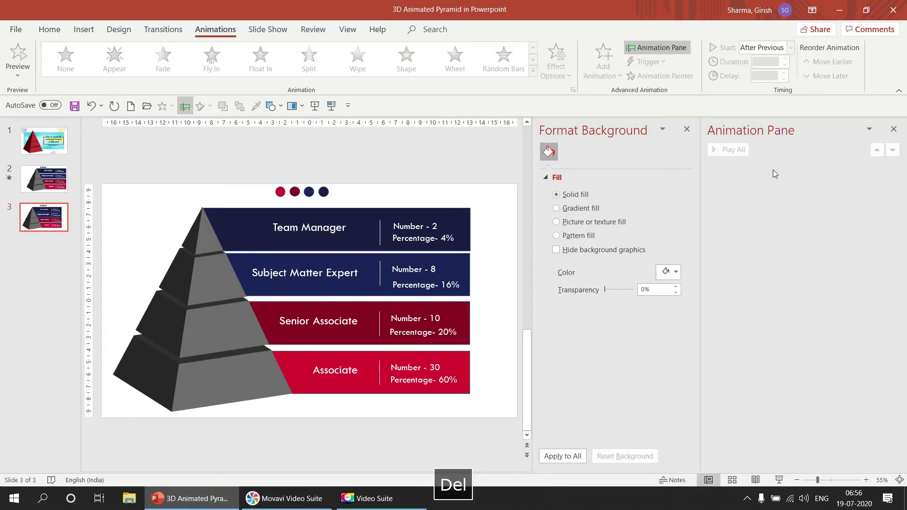
{"action": "left_click", "coordinate": [686, 130]}
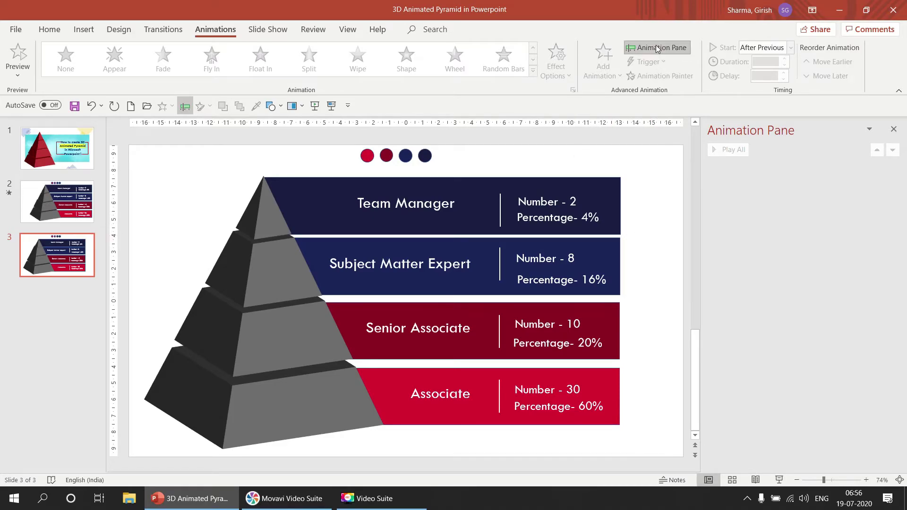
Step: Give the bottom tier a red Object Color emphasis lasting 0.75 seconds
{"action": "left_click", "coordinate": [284, 405]}
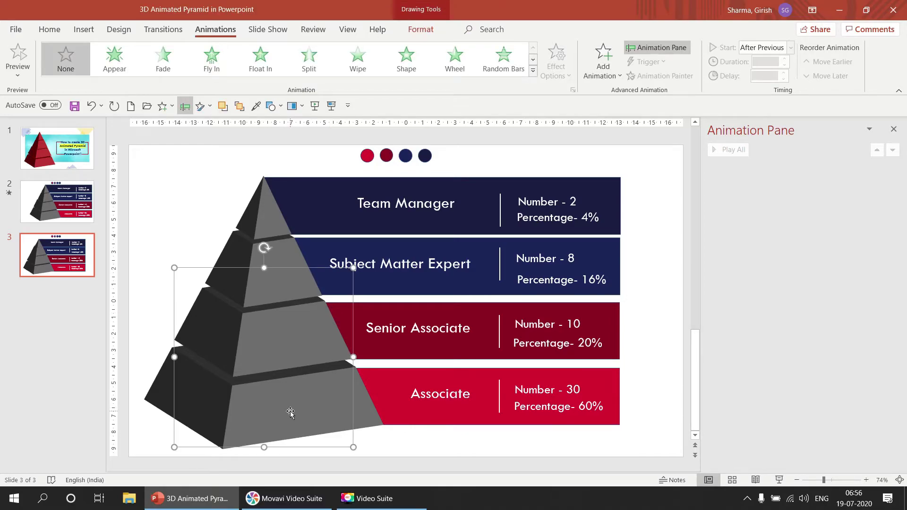
{"action": "left_click", "coordinate": [533, 72]}
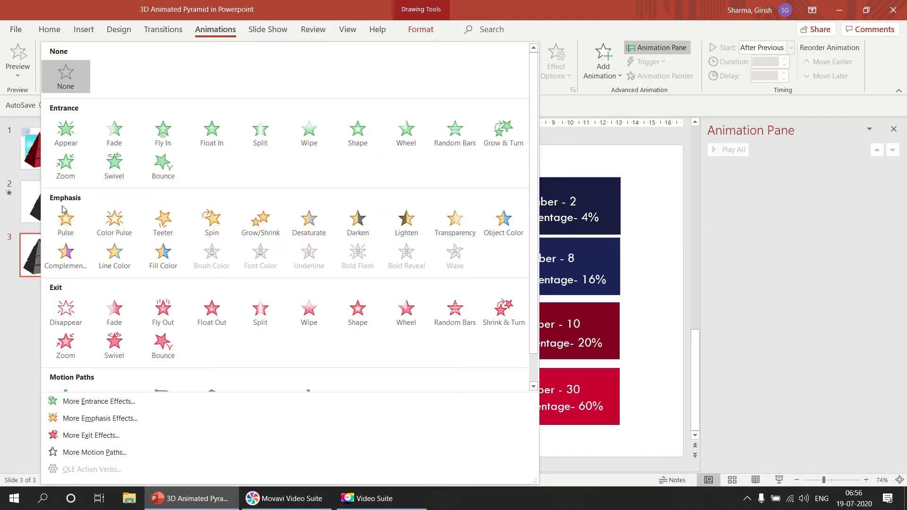
{"action": "left_click", "coordinate": [502, 226]}
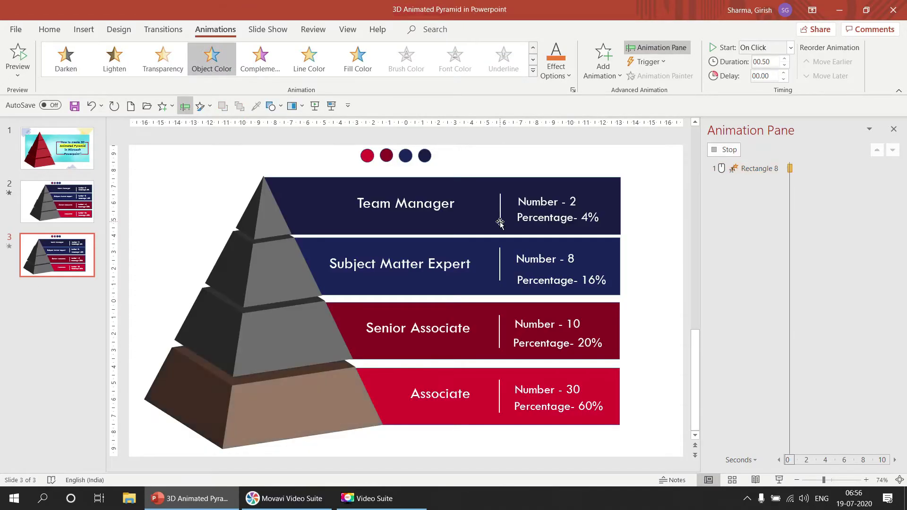
{"action": "left_click", "coordinate": [570, 79]}
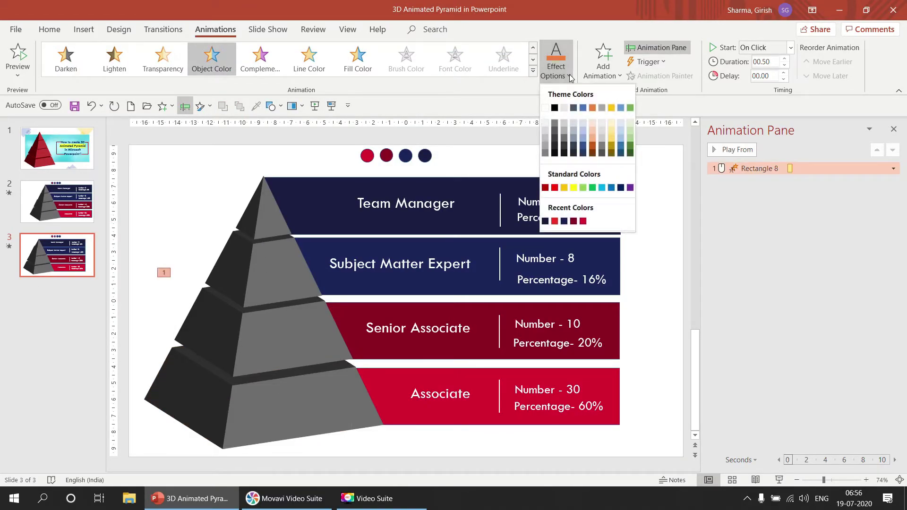
{"action": "left_click", "coordinate": [583, 221]}
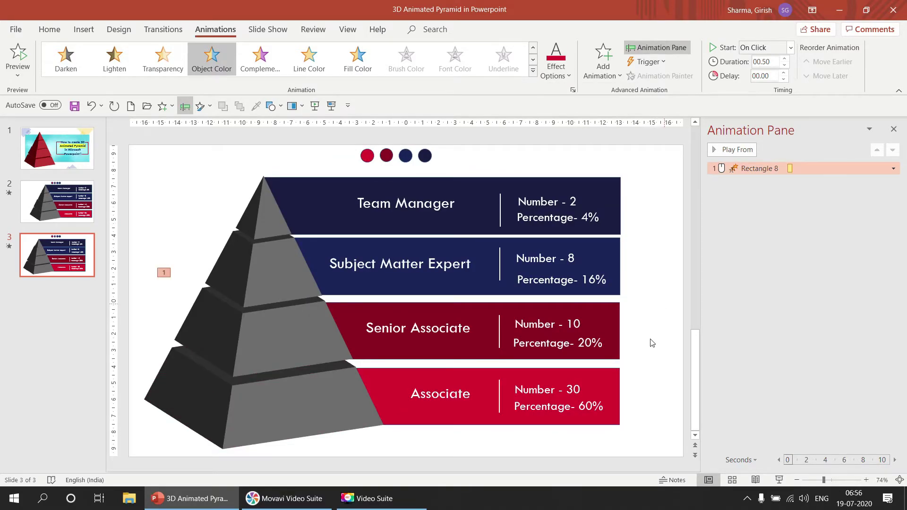
{"action": "left_click", "coordinate": [786, 60]}
Step: Make the Associate bar wipe in from the left over 0.75 s, After Previous
{"action": "left_click", "coordinate": [604, 380]}
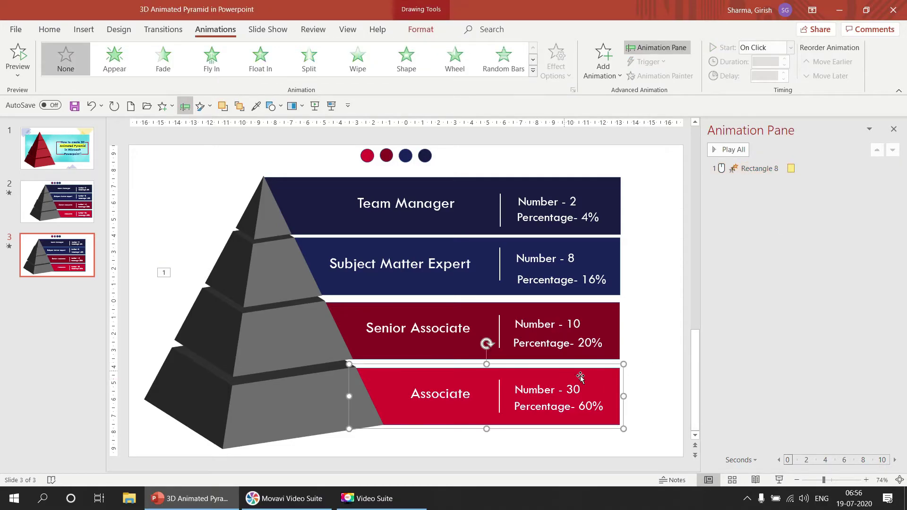
{"action": "left_click", "coordinate": [533, 72]}
{"action": "left_click", "coordinate": [315, 129]}
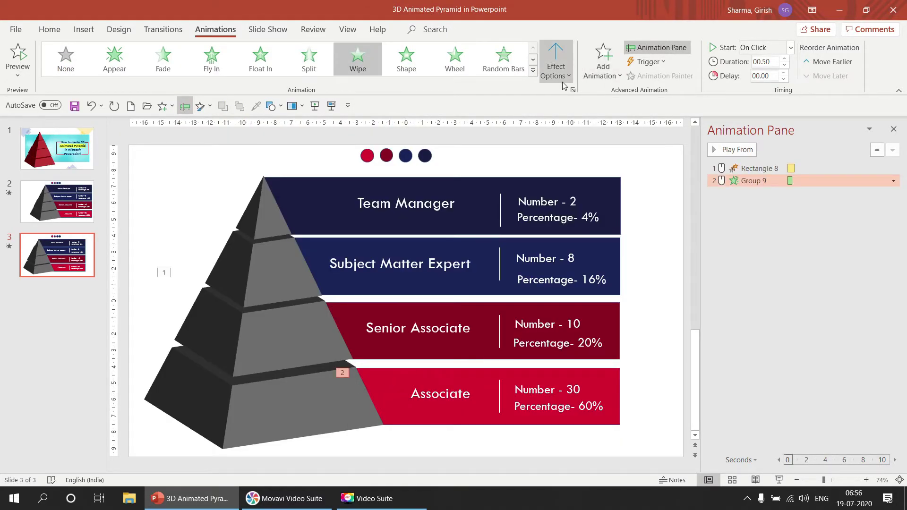
{"action": "left_click", "coordinate": [555, 66]}
{"action": "left_click", "coordinate": [576, 145]}
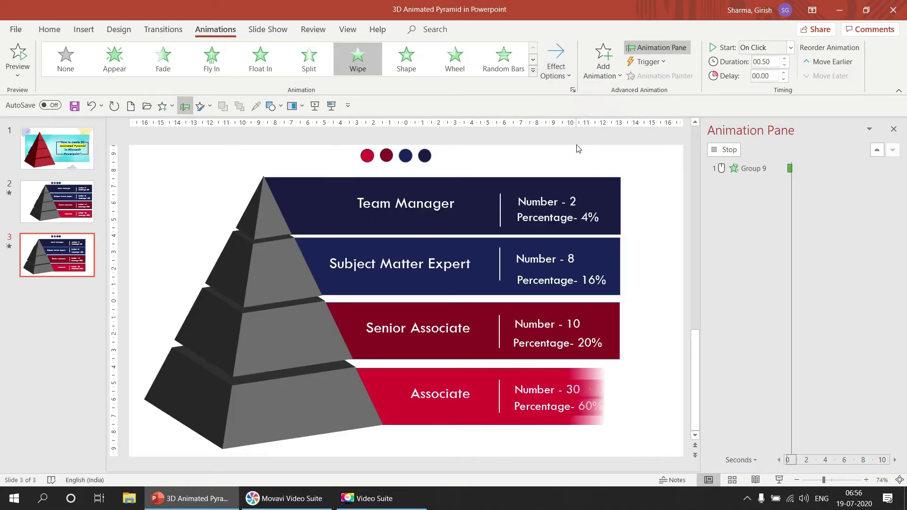
{"action": "left_click", "coordinate": [783, 59]}
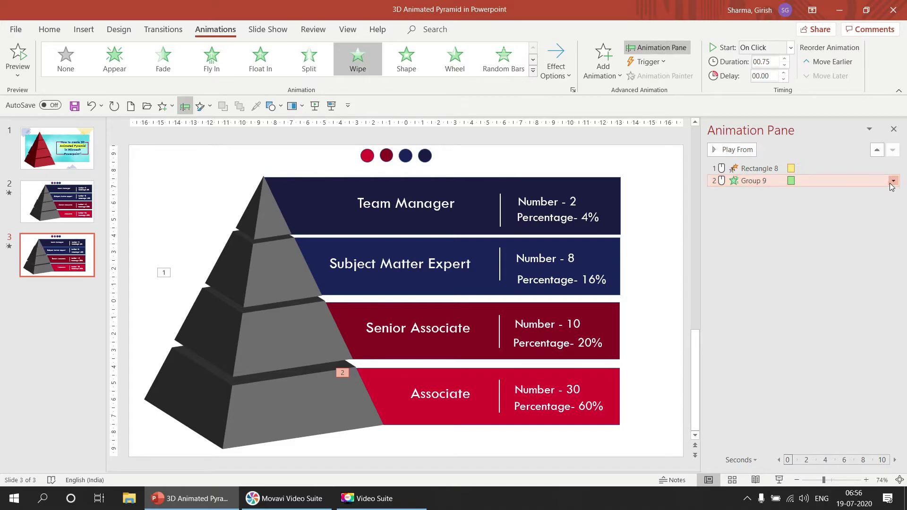
{"action": "left_click", "coordinate": [790, 48]}
{"action": "left_click", "coordinate": [773, 89]}
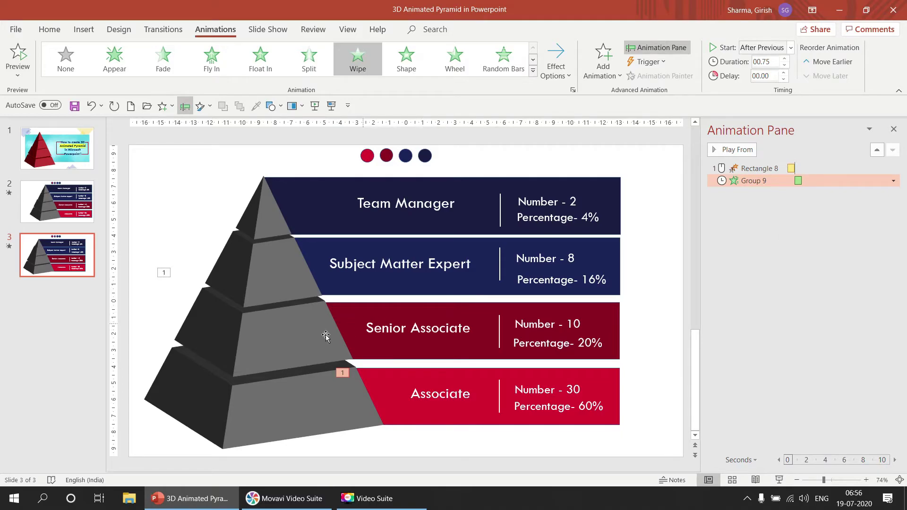
{"action": "left_click", "coordinate": [294, 336]}
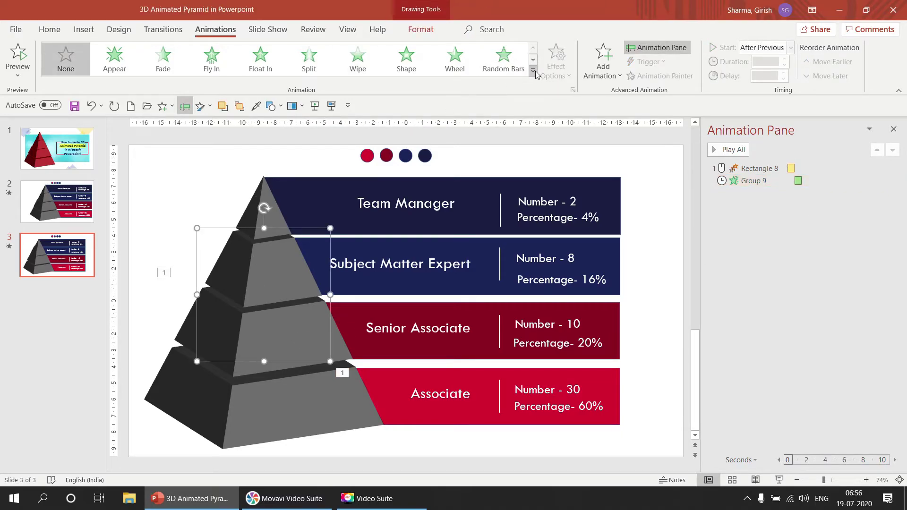
Step: Give the Senior Associate tier a maroon Object Color emphasis lasting 0.75 seconds
{"action": "left_click", "coordinate": [534, 71]}
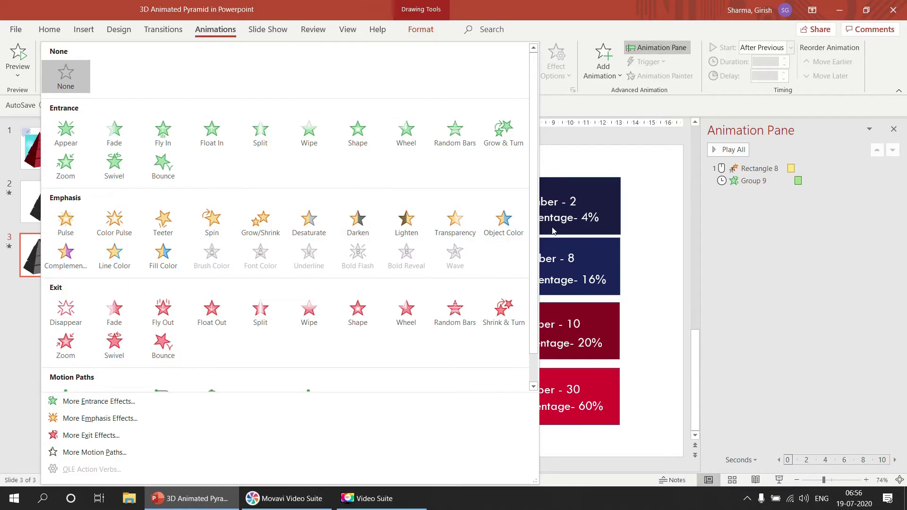
{"action": "left_click", "coordinate": [503, 222]}
{"action": "left_click", "coordinate": [569, 78]}
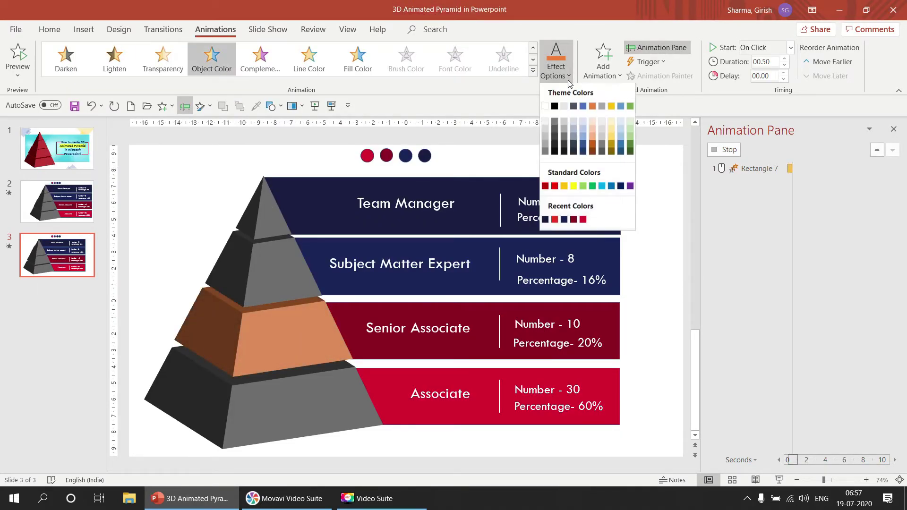
{"action": "left_click", "coordinate": [573, 219]}
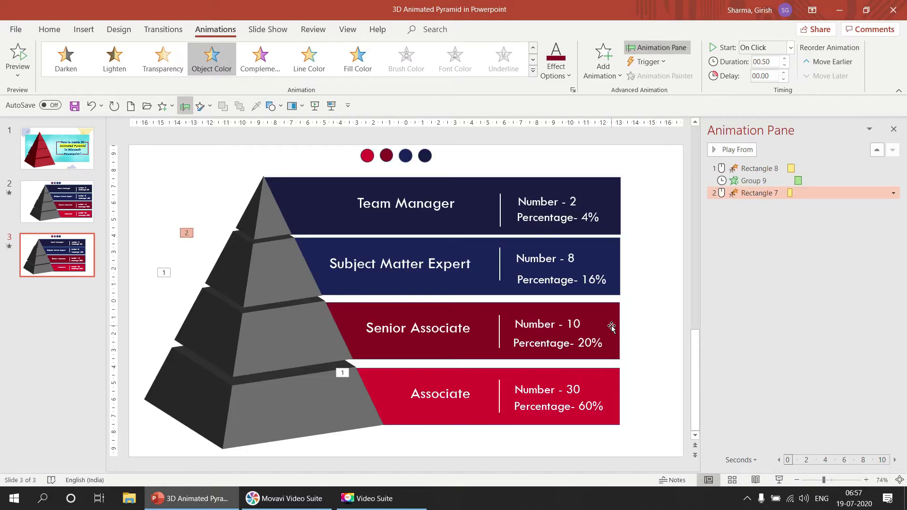
{"action": "left_click", "coordinate": [612, 327]}
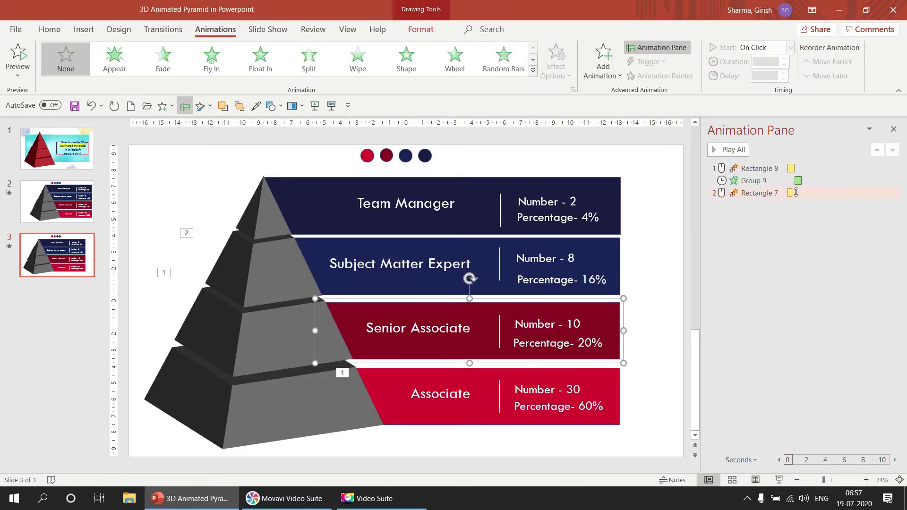
{"action": "left_click", "coordinate": [764, 194]}
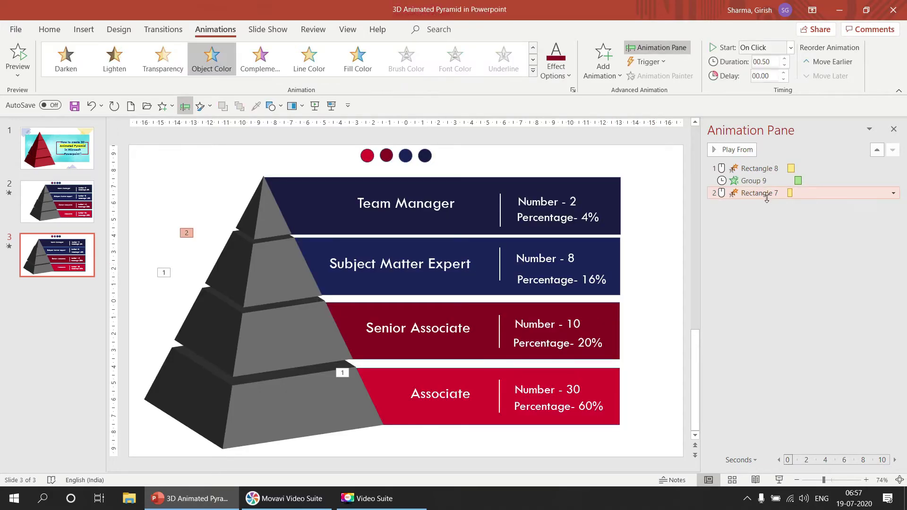
{"action": "left_click", "coordinate": [784, 60]}
Step: Make the Senior Associate bar wipe in from the left, starting After Previous
{"action": "left_click", "coordinate": [607, 324]}
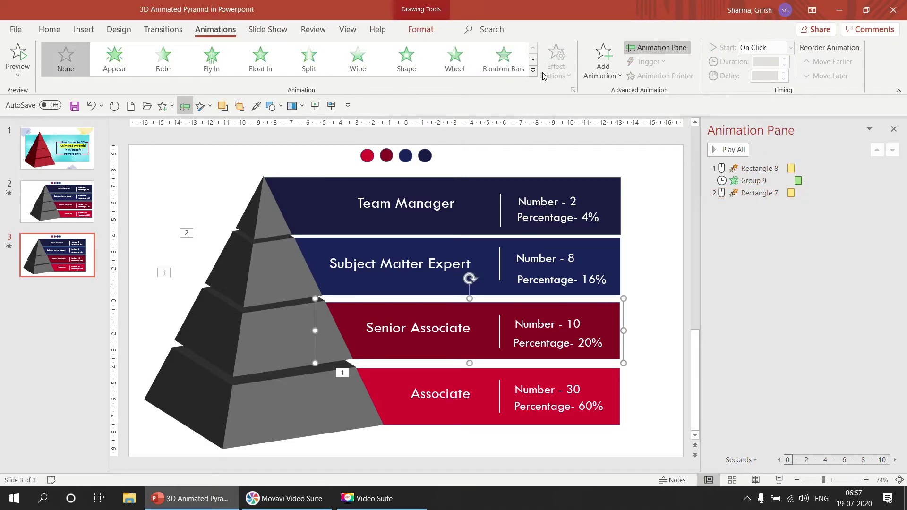
{"action": "left_click", "coordinate": [358, 59]}
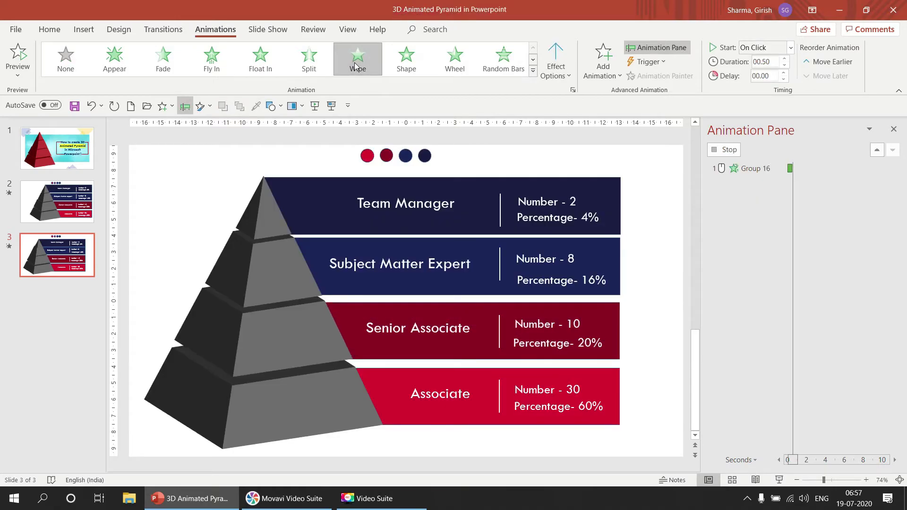
{"action": "left_click", "coordinate": [555, 64]}
{"action": "left_click", "coordinate": [600, 143]}
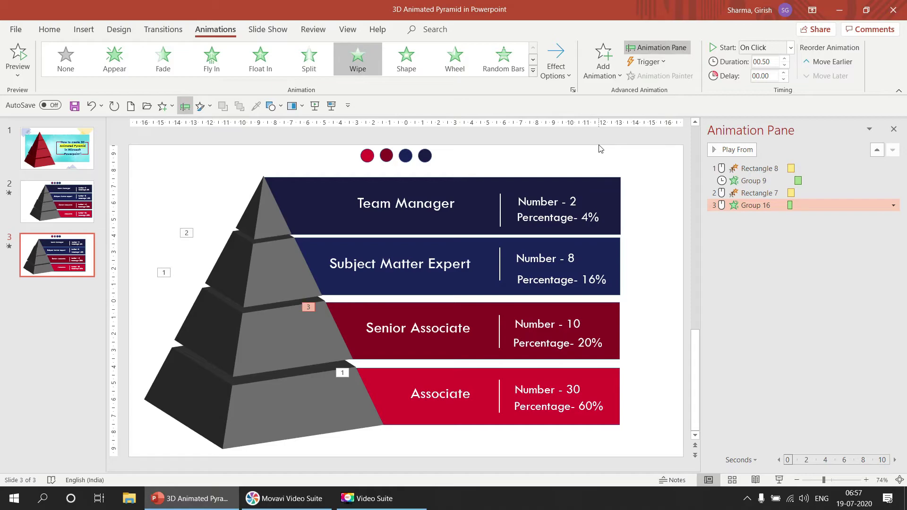
{"action": "left_click", "coordinate": [790, 47]}
{"action": "left_click", "coordinate": [766, 93]}
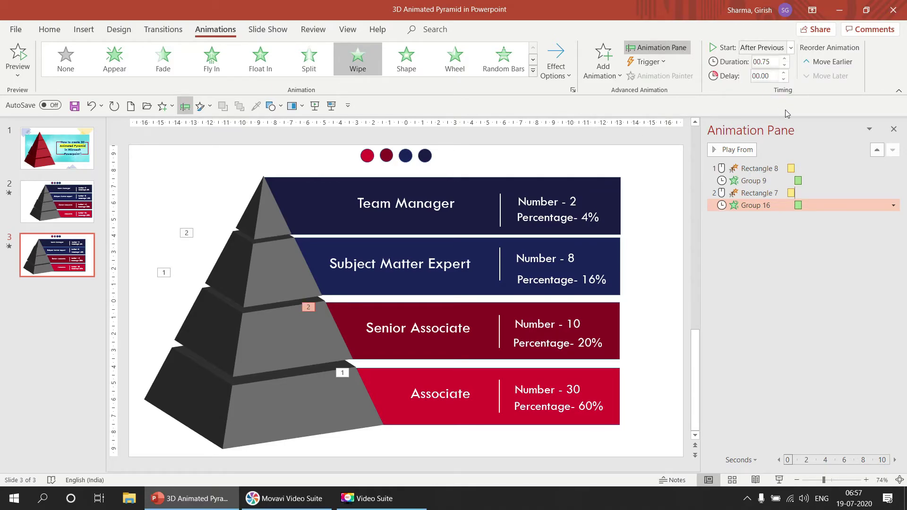
{"action": "left_click", "coordinate": [288, 261]}
{"action": "left_click", "coordinate": [533, 71]}
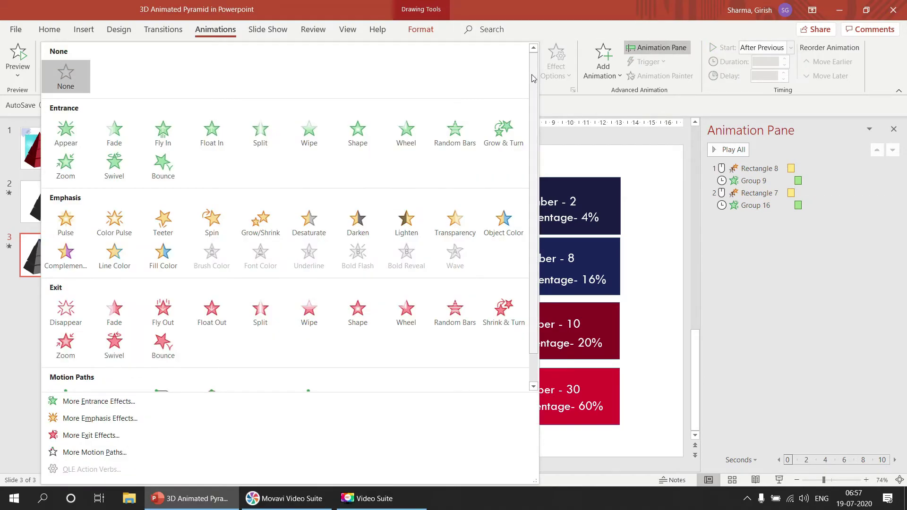
Step: Give the Subject Matter Expert tier a navy Object Color emphasis lasting 0.75 seconds
{"action": "left_click", "coordinate": [503, 222]}
{"action": "left_click", "coordinate": [559, 84]}
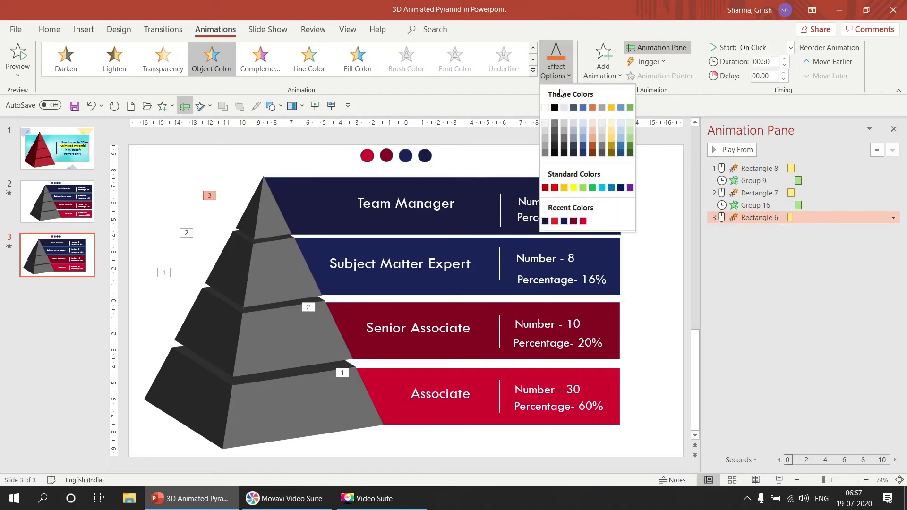
{"action": "left_click", "coordinate": [559, 216]}
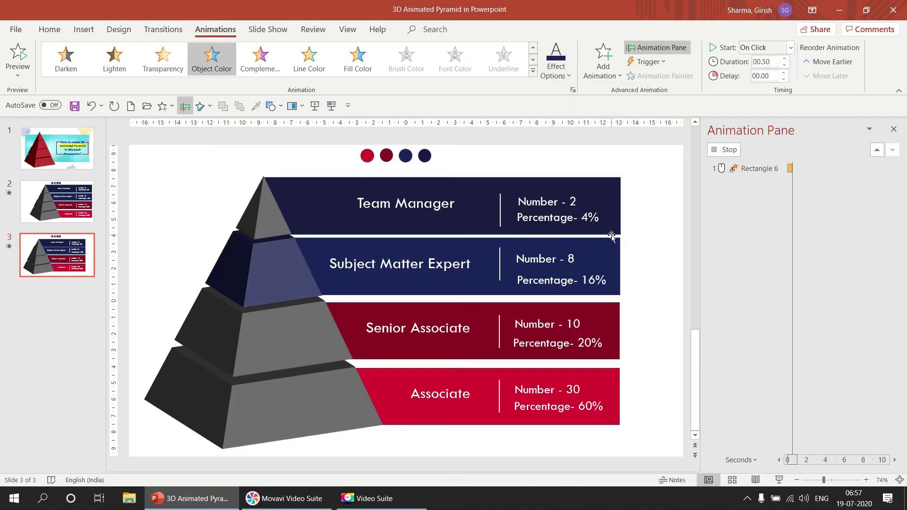
{"action": "left_click", "coordinate": [610, 250]}
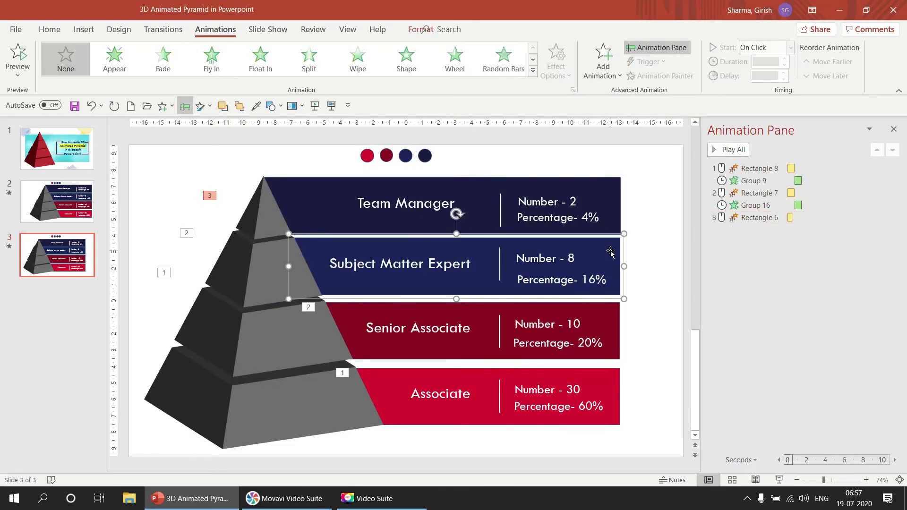
{"action": "left_click", "coordinate": [793, 217]}
{"action": "left_click", "coordinate": [784, 60]}
{"action": "left_click", "coordinate": [611, 323]}
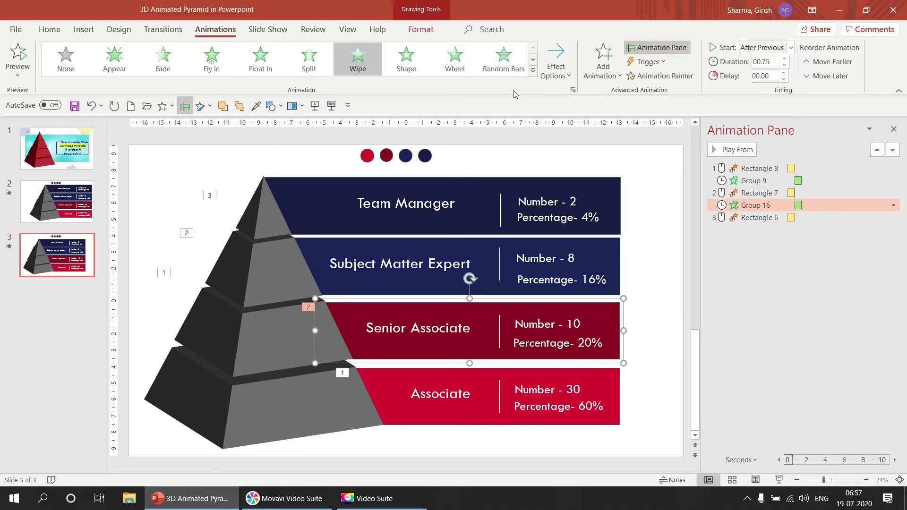
{"action": "left_click", "coordinate": [362, 68]}
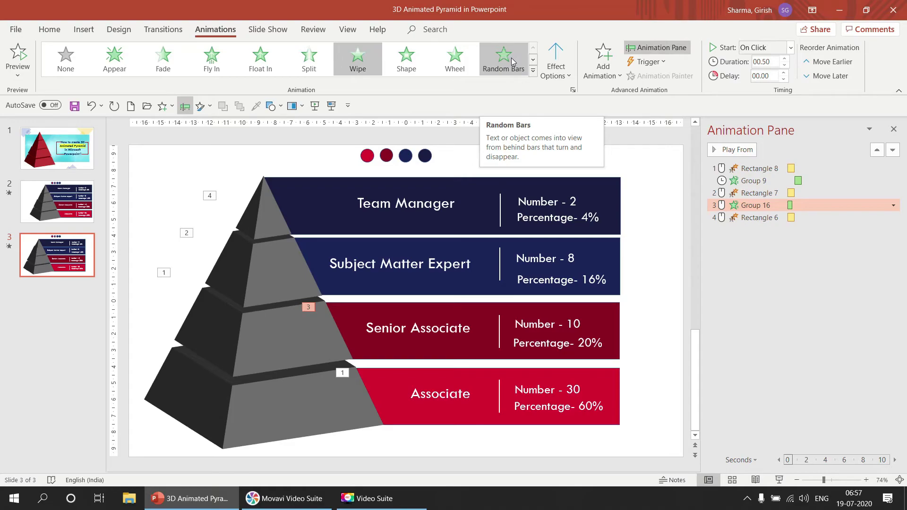
{"action": "key", "text": "ctrl+z"}
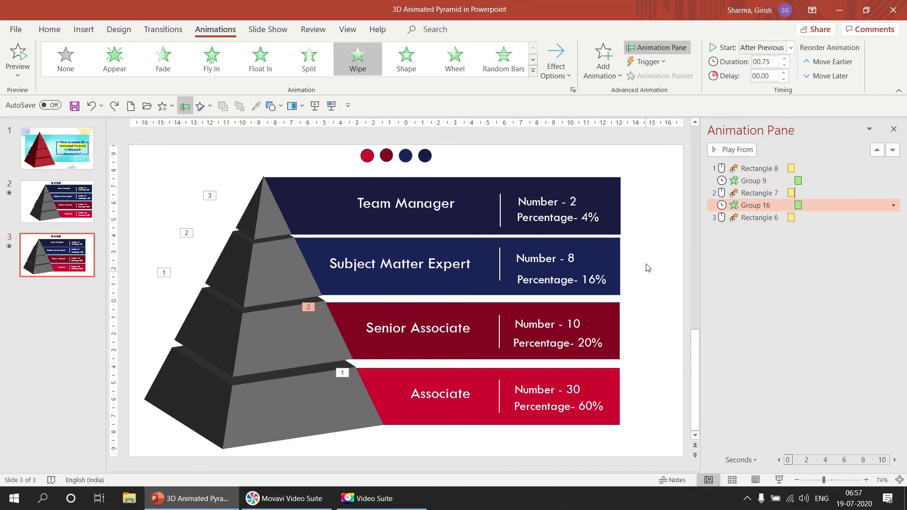
Step: Make the Subject Matter Expert bar wipe in from the left over 0.75 s, After Previous
{"action": "left_click", "coordinate": [606, 260]}
{"action": "left_click", "coordinate": [355, 62]}
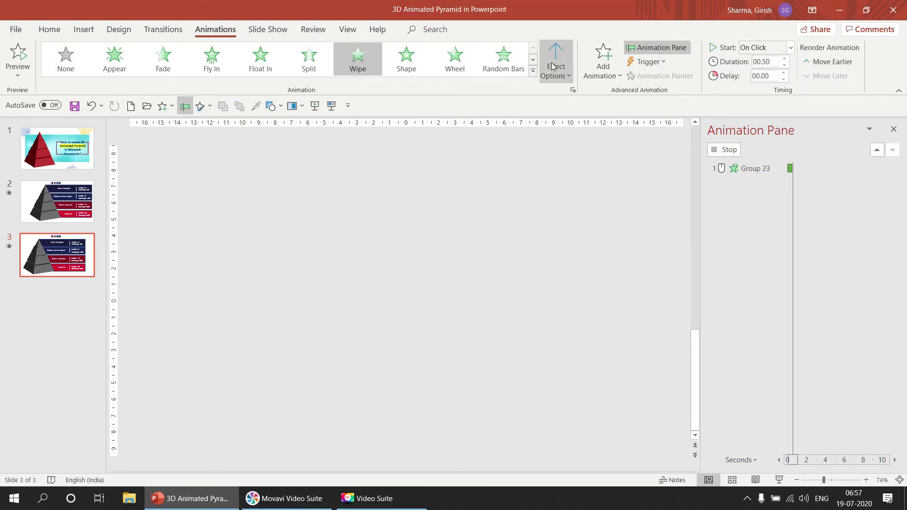
{"action": "left_click", "coordinate": [552, 66]}
{"action": "left_click", "coordinate": [588, 145]}
{"action": "left_click", "coordinate": [784, 59]}
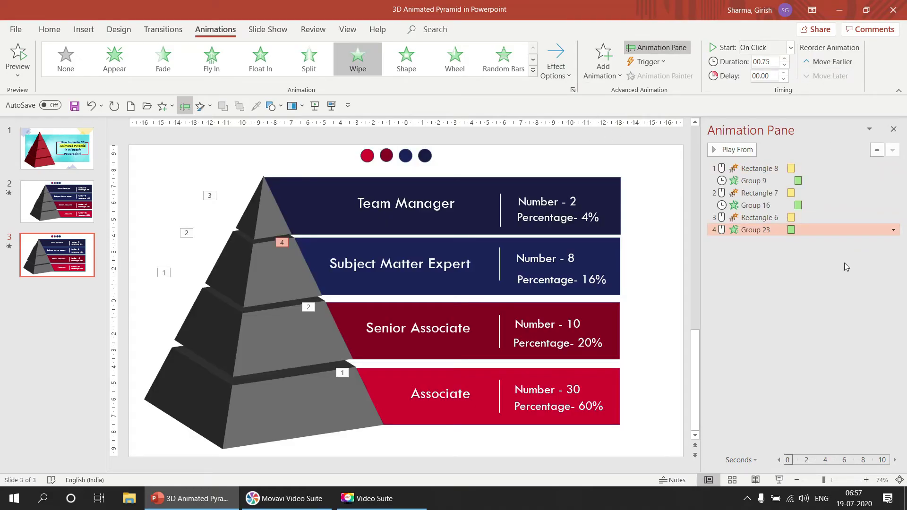
{"action": "left_click", "coordinate": [790, 48]}
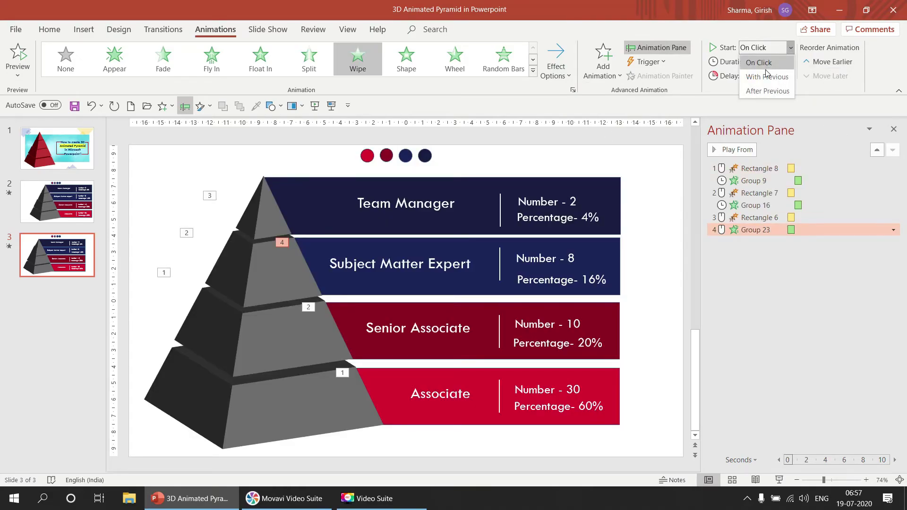
{"action": "left_click", "coordinate": [770, 91]}
{"action": "left_click", "coordinate": [849, 290]}
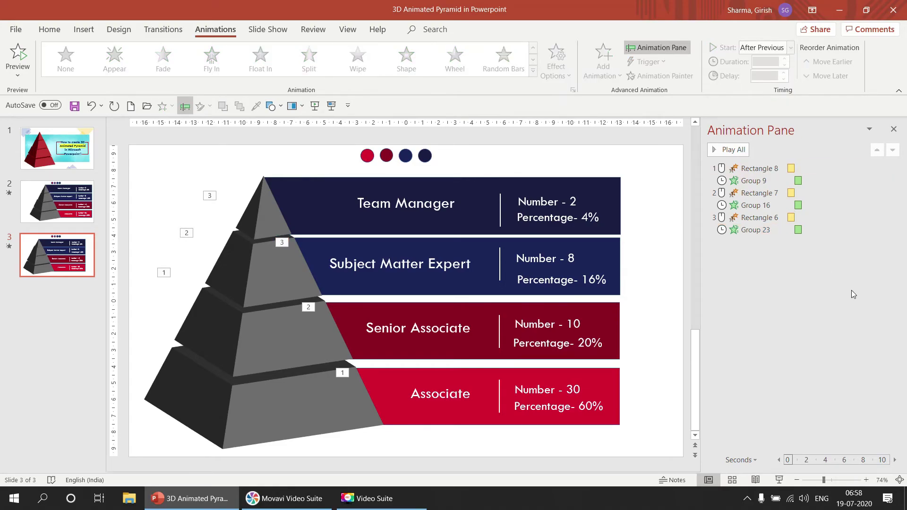
{"action": "left_click", "coordinate": [270, 203]}
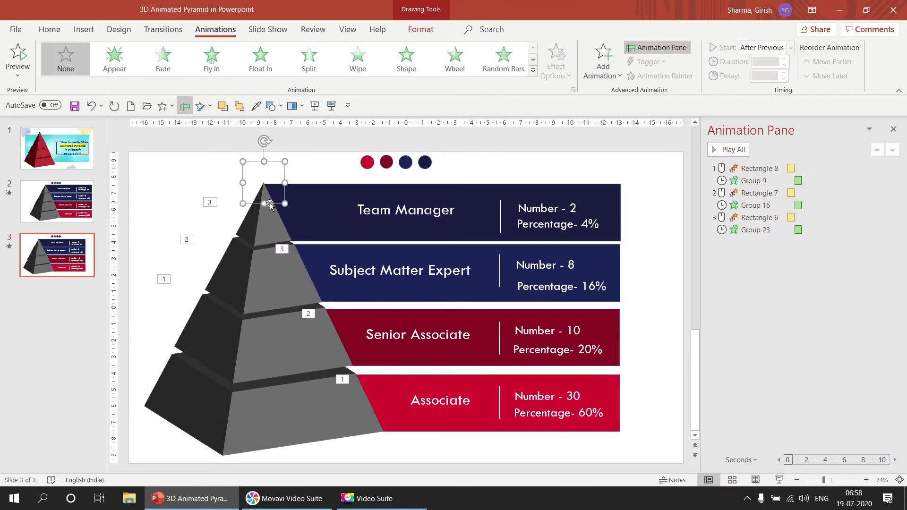
Step: Give the top tier a recently used dark navy Object Color emphasis lasting 0.75 seconds
{"action": "left_click", "coordinate": [533, 72]}
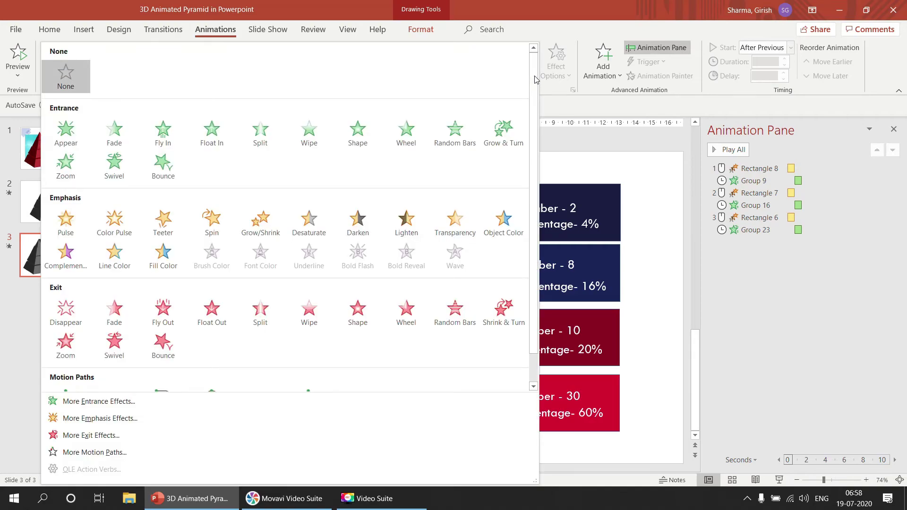
{"action": "left_click", "coordinate": [504, 230]}
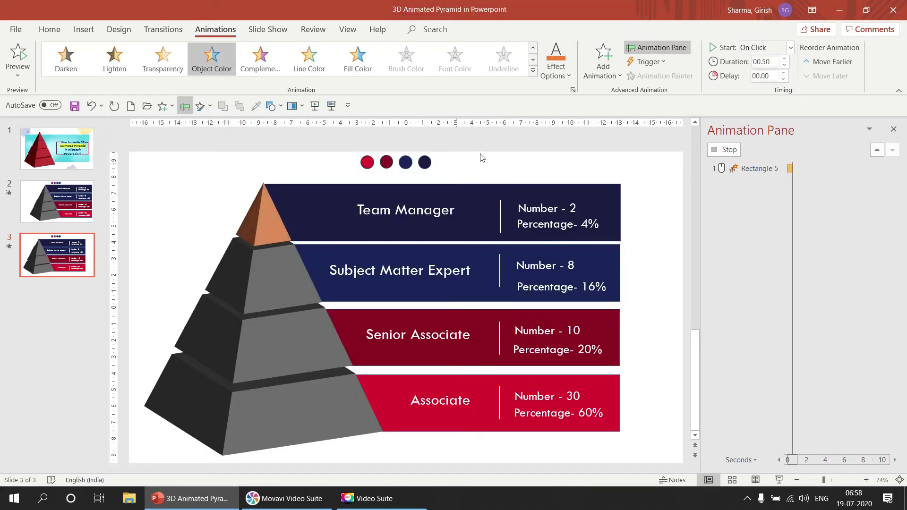
{"action": "left_click", "coordinate": [559, 83]}
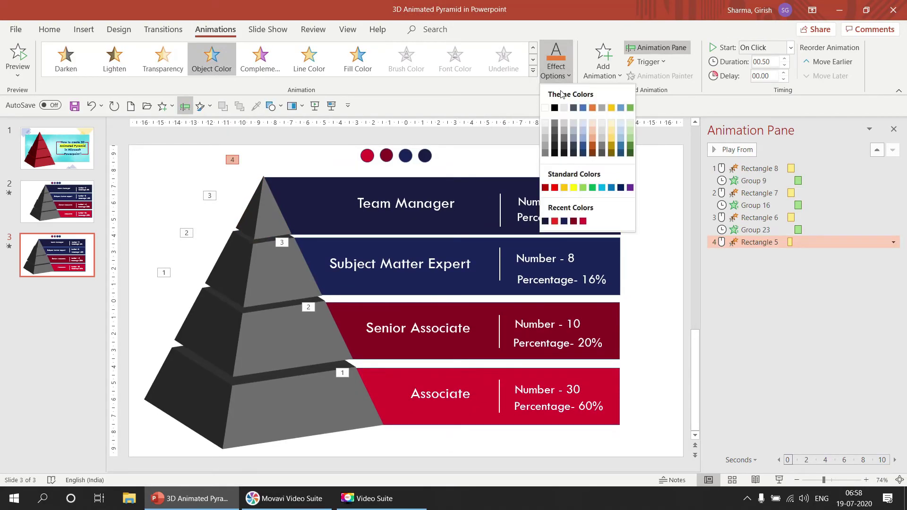
{"action": "left_click", "coordinate": [554, 221]}
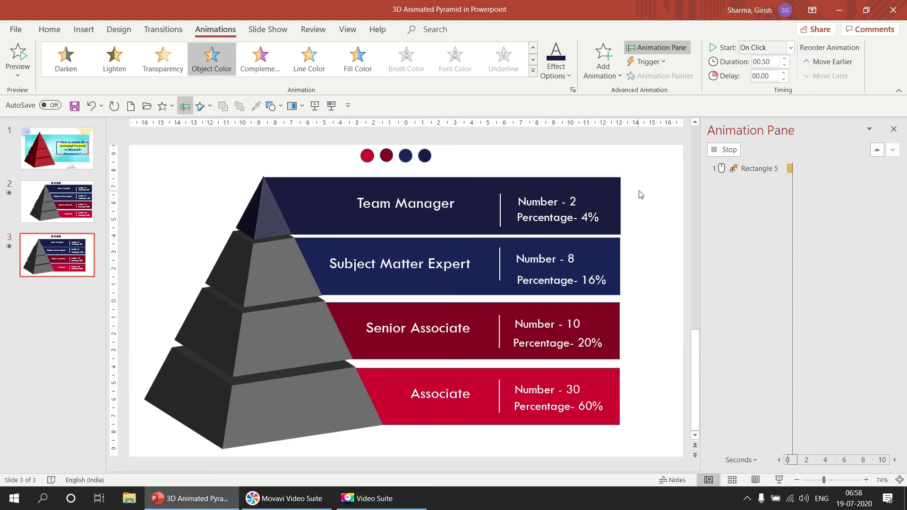
{"action": "left_click", "coordinate": [783, 59]}
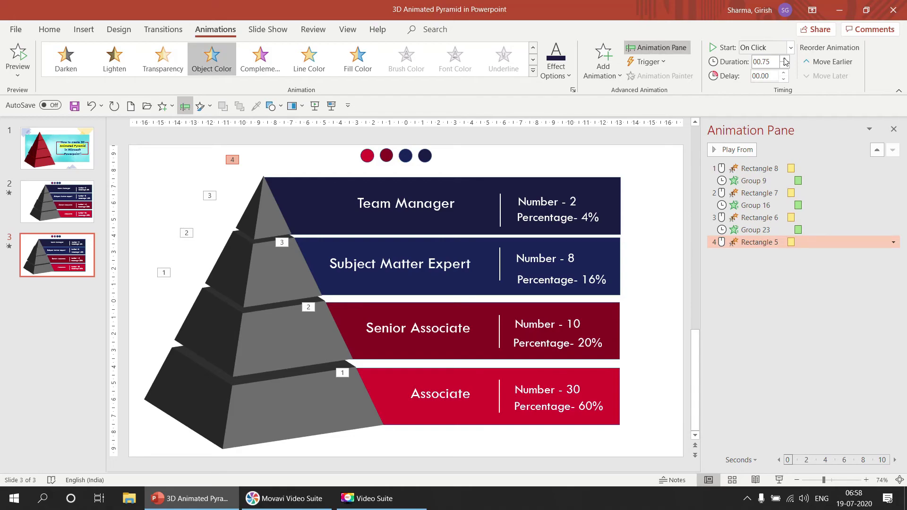
{"action": "left_click", "coordinate": [648, 212]}
Step: Make the Team Manager bar wipe in from the left over 0.75 s
{"action": "left_click", "coordinate": [588, 204]}
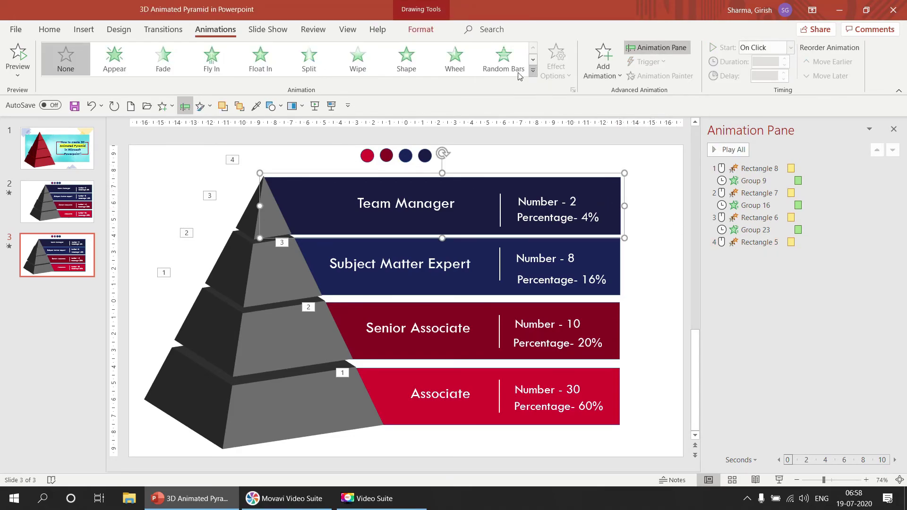
{"action": "left_click", "coordinate": [364, 58]}
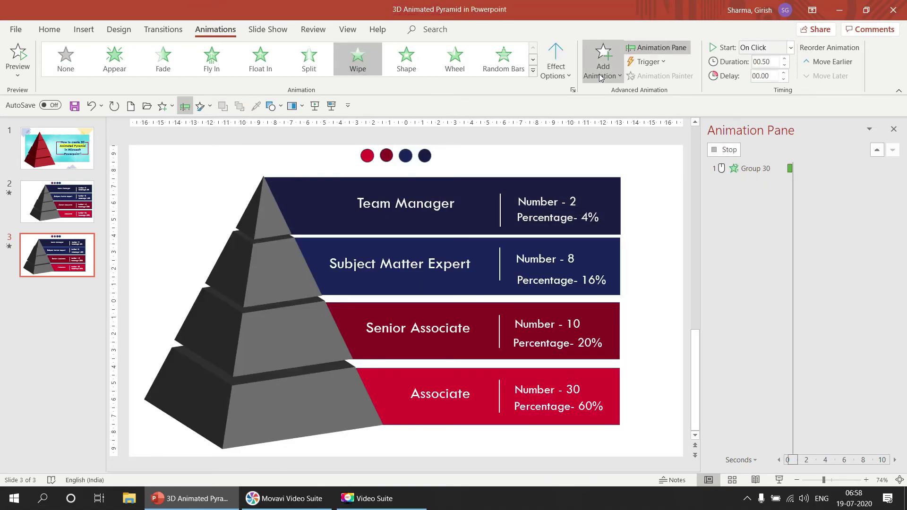
{"action": "left_click", "coordinate": [556, 61]}
{"action": "left_click", "coordinate": [596, 146]}
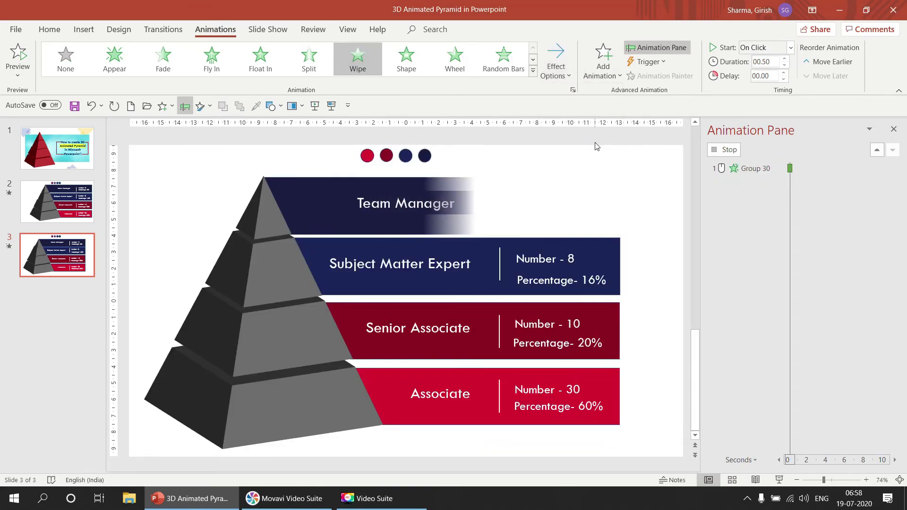
{"action": "left_click", "coordinate": [790, 47]}
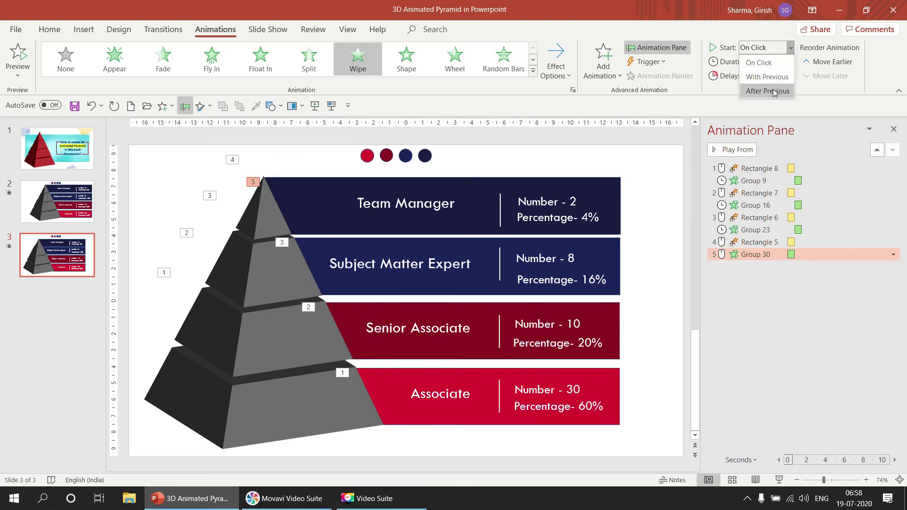